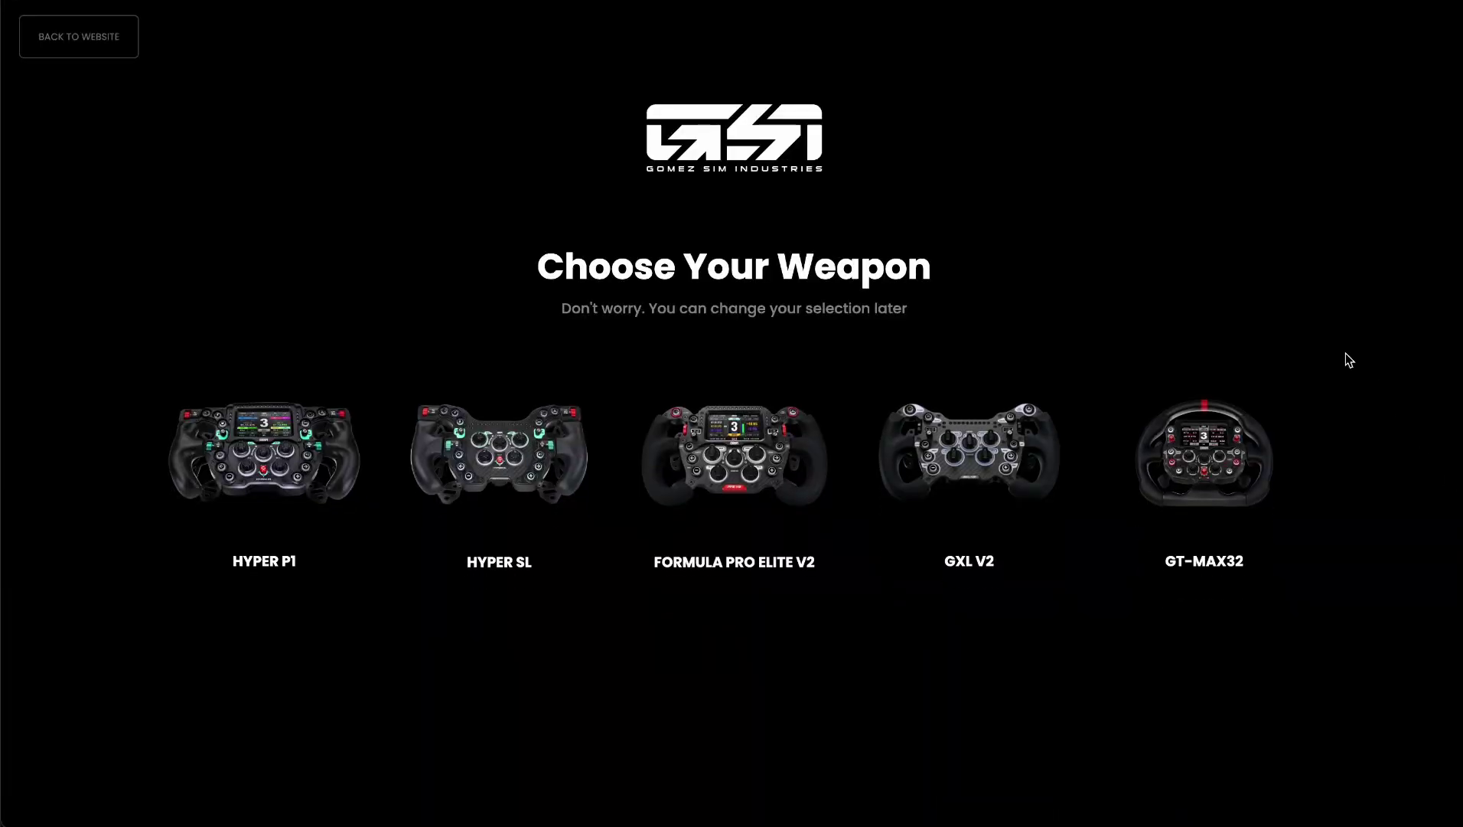
Step: Open the GXL V2 wheel in the configurator and inspect it from different sides
click(977, 476)
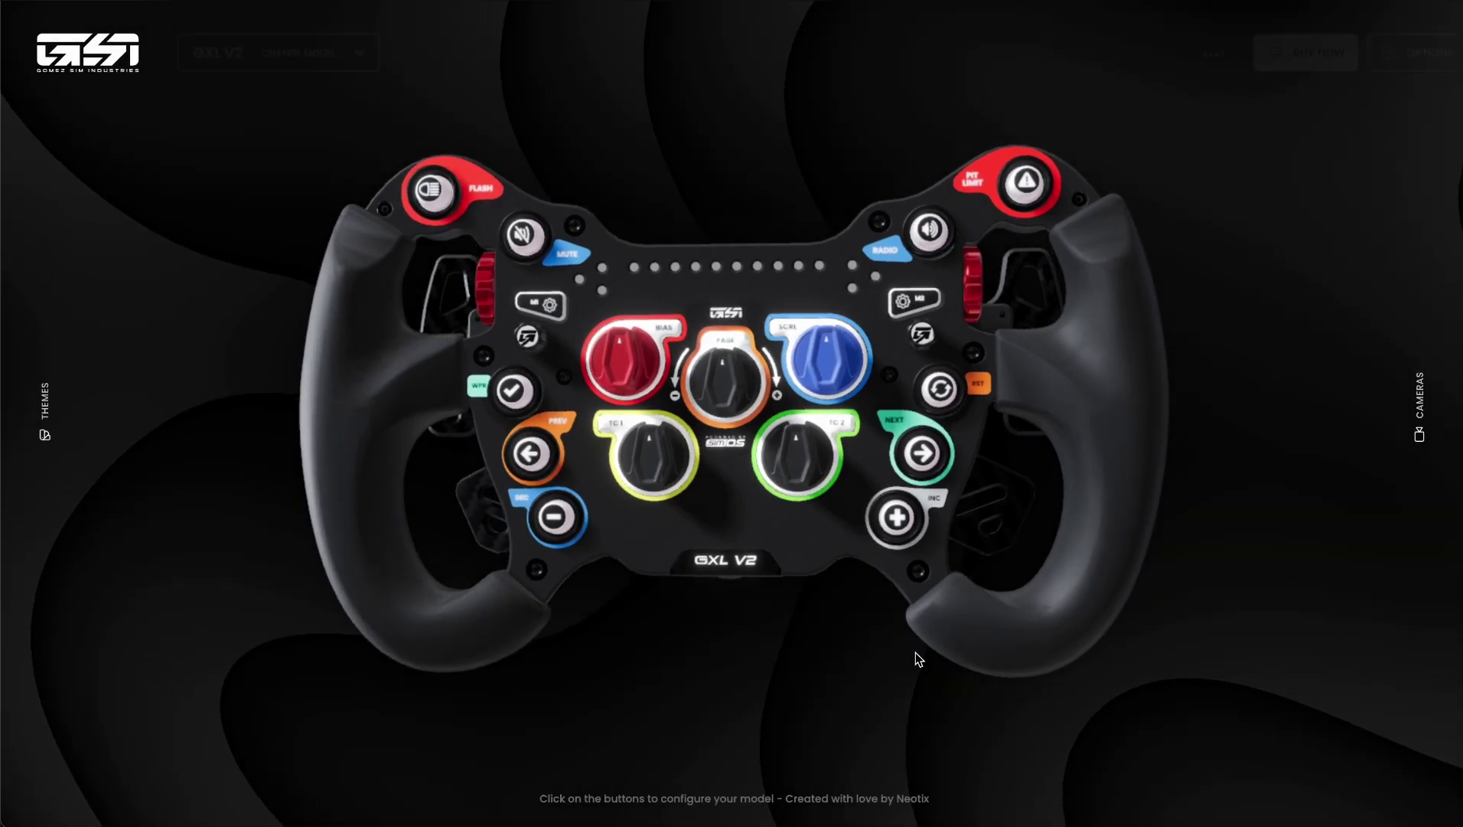
drag(850, 611, 612, 593)
drag(925, 653, 497, 643)
drag(761, 666, 1127, 667)
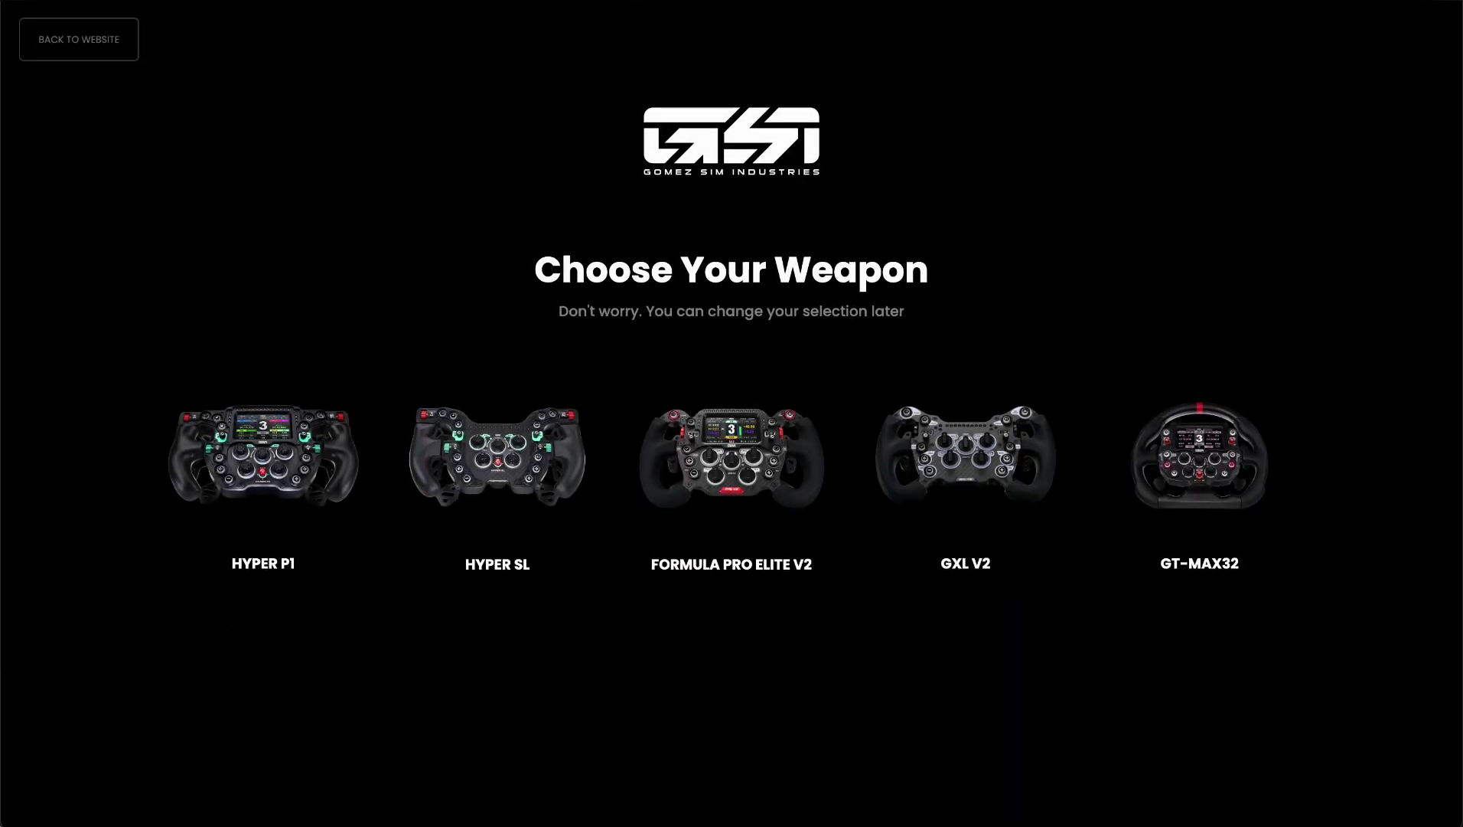
Step: Load the Hyper P1 wheel in the configurator and inspect its rear hub and front controls up close
click(305, 503)
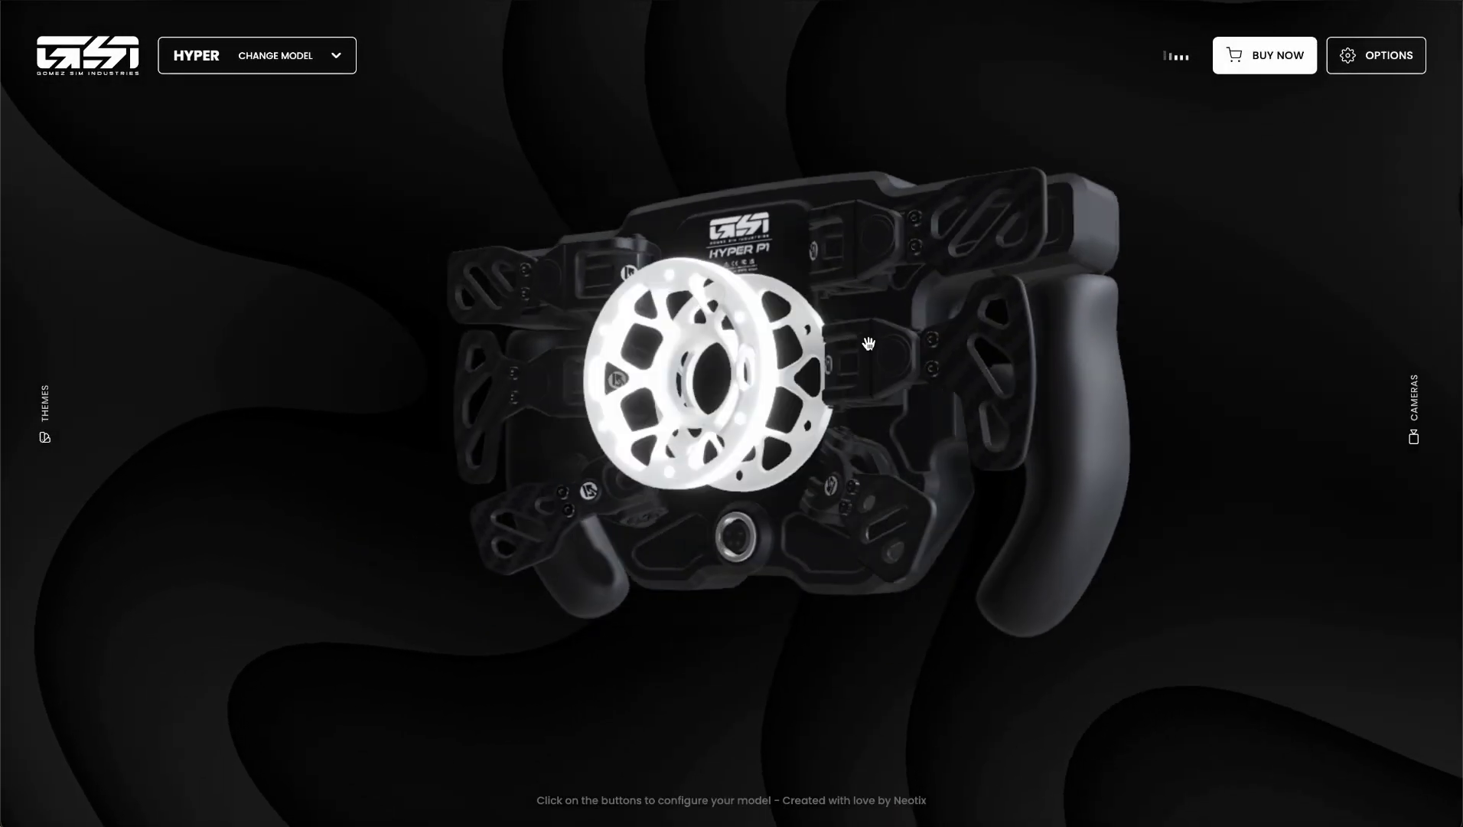
drag(542, 340, 439, 325)
scroll(692, 306, up, 5)
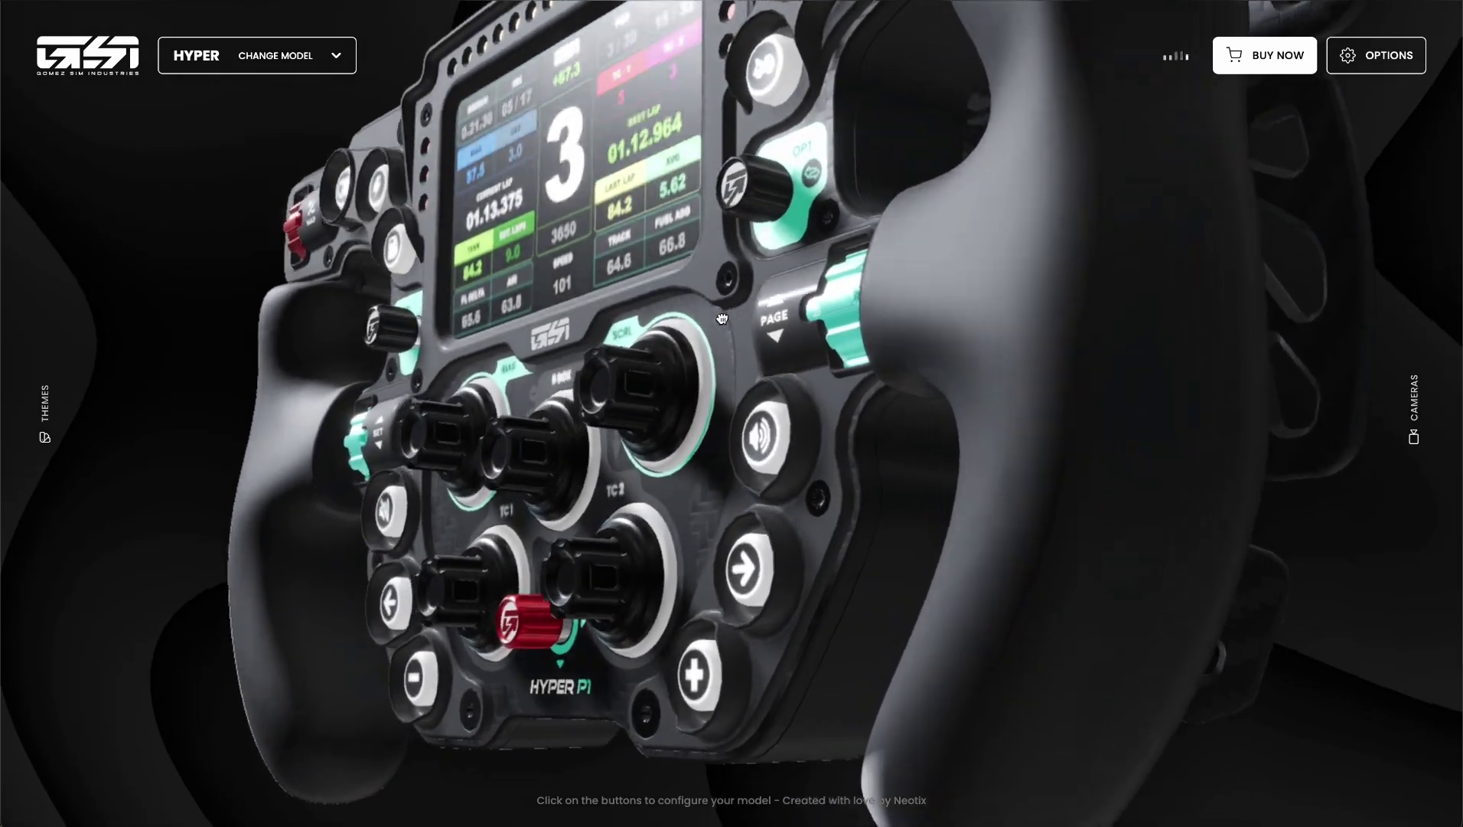
drag(720, 306, 777, 283)
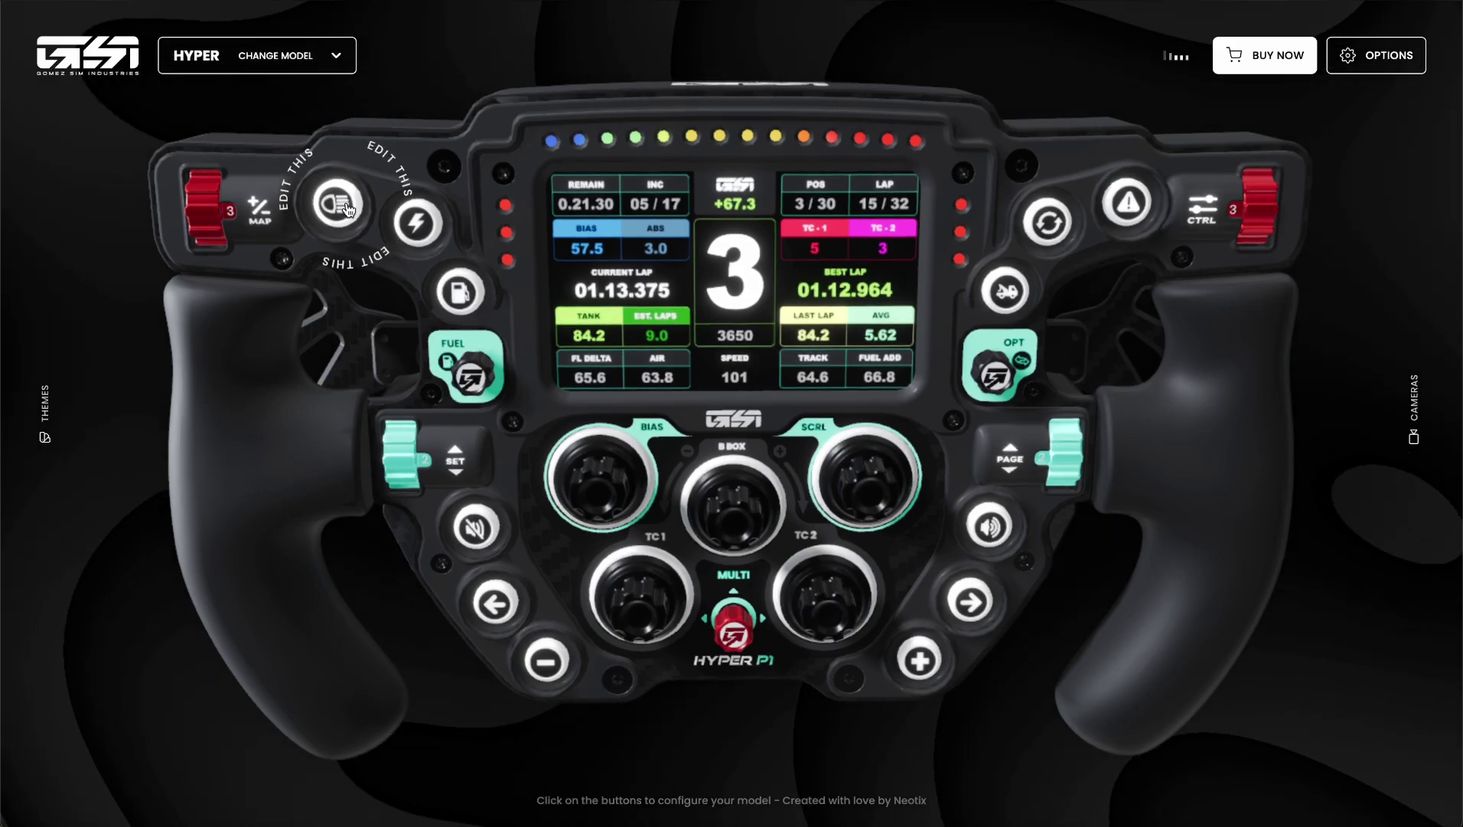
Step: Give the Hyper P1's Flash button a yellow LED and the DOWN function, and save the changes
click(347, 206)
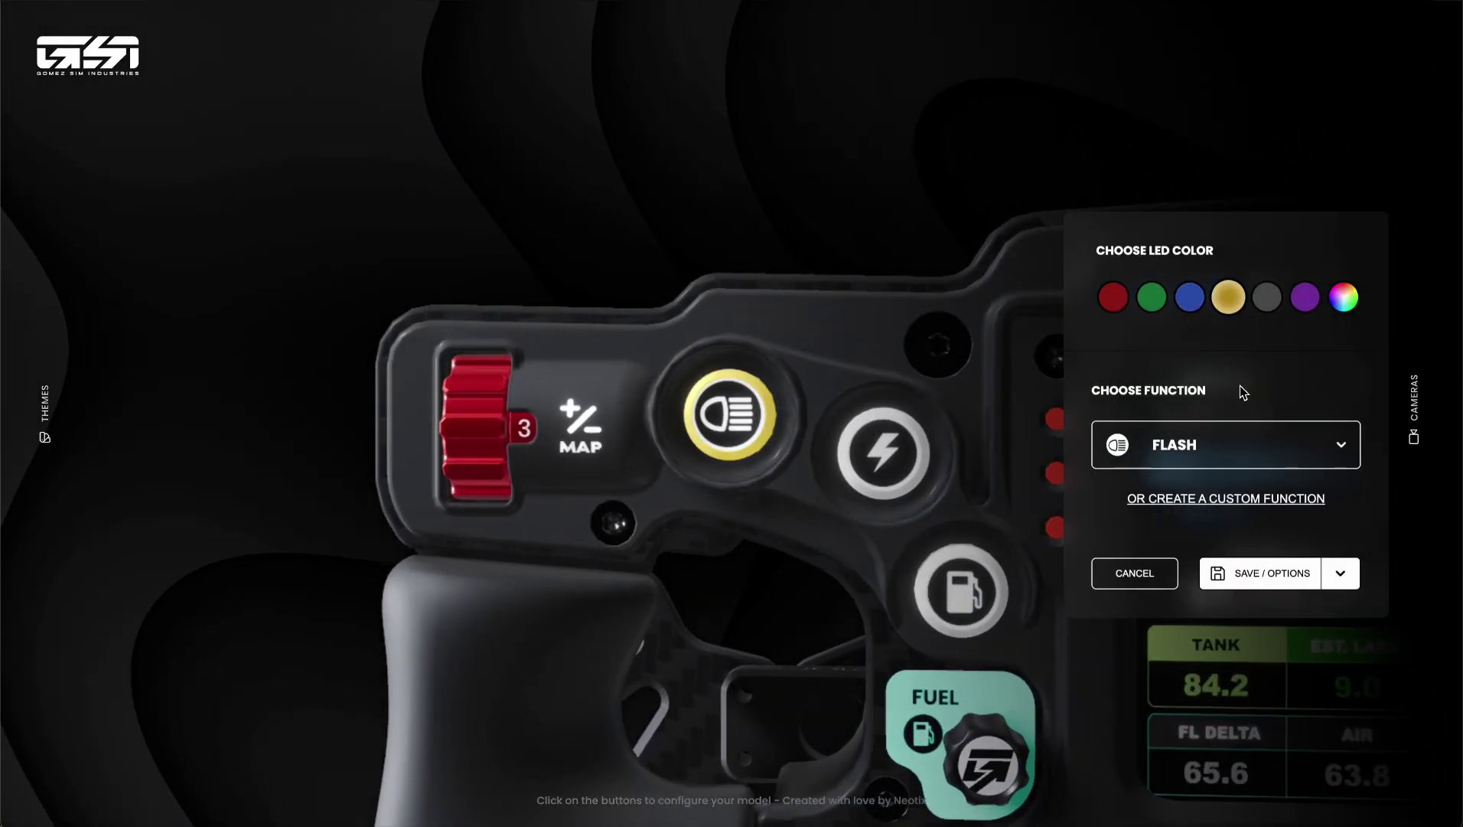
click(1245, 453)
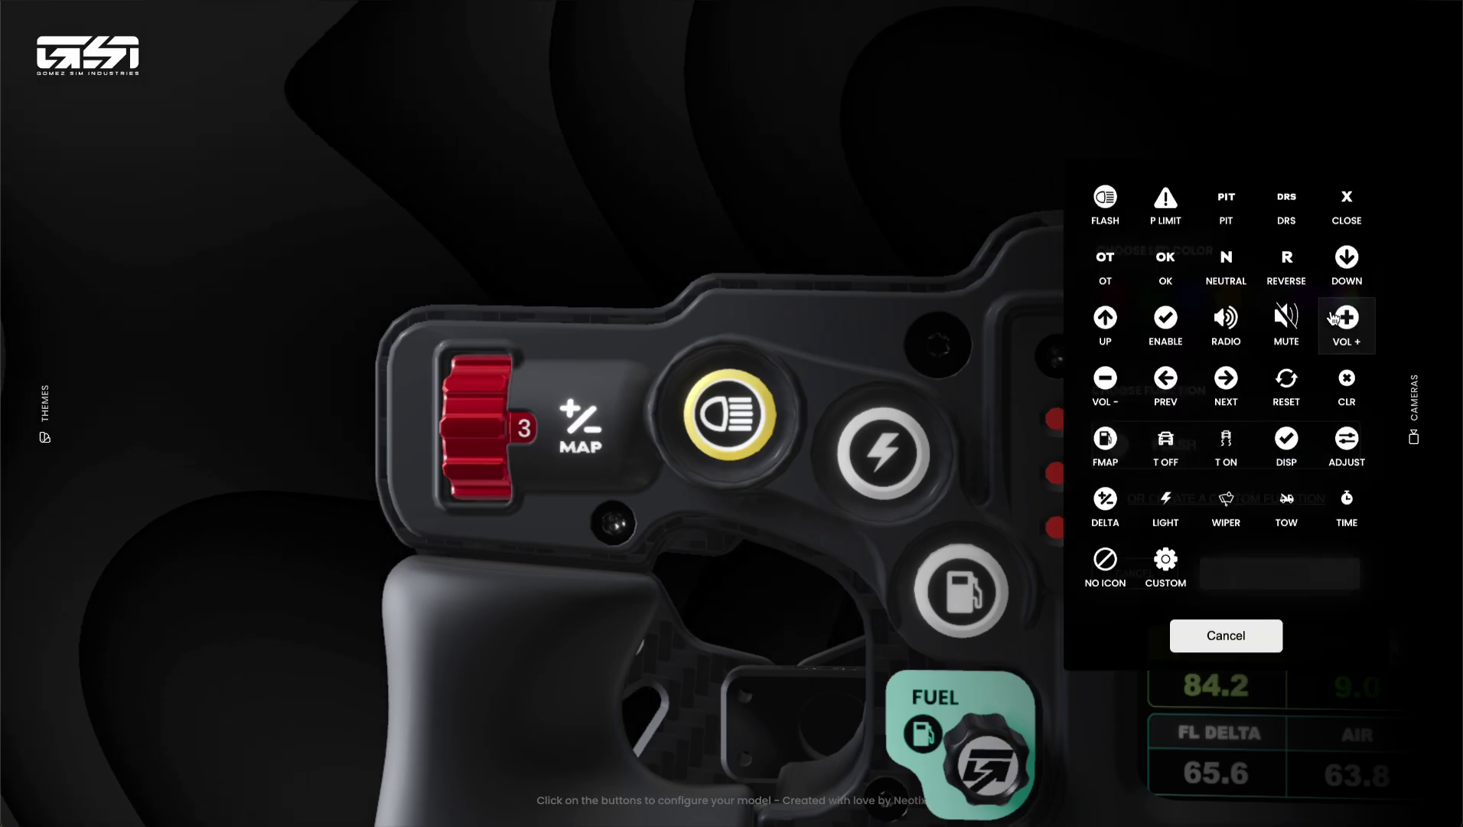
click(1344, 282)
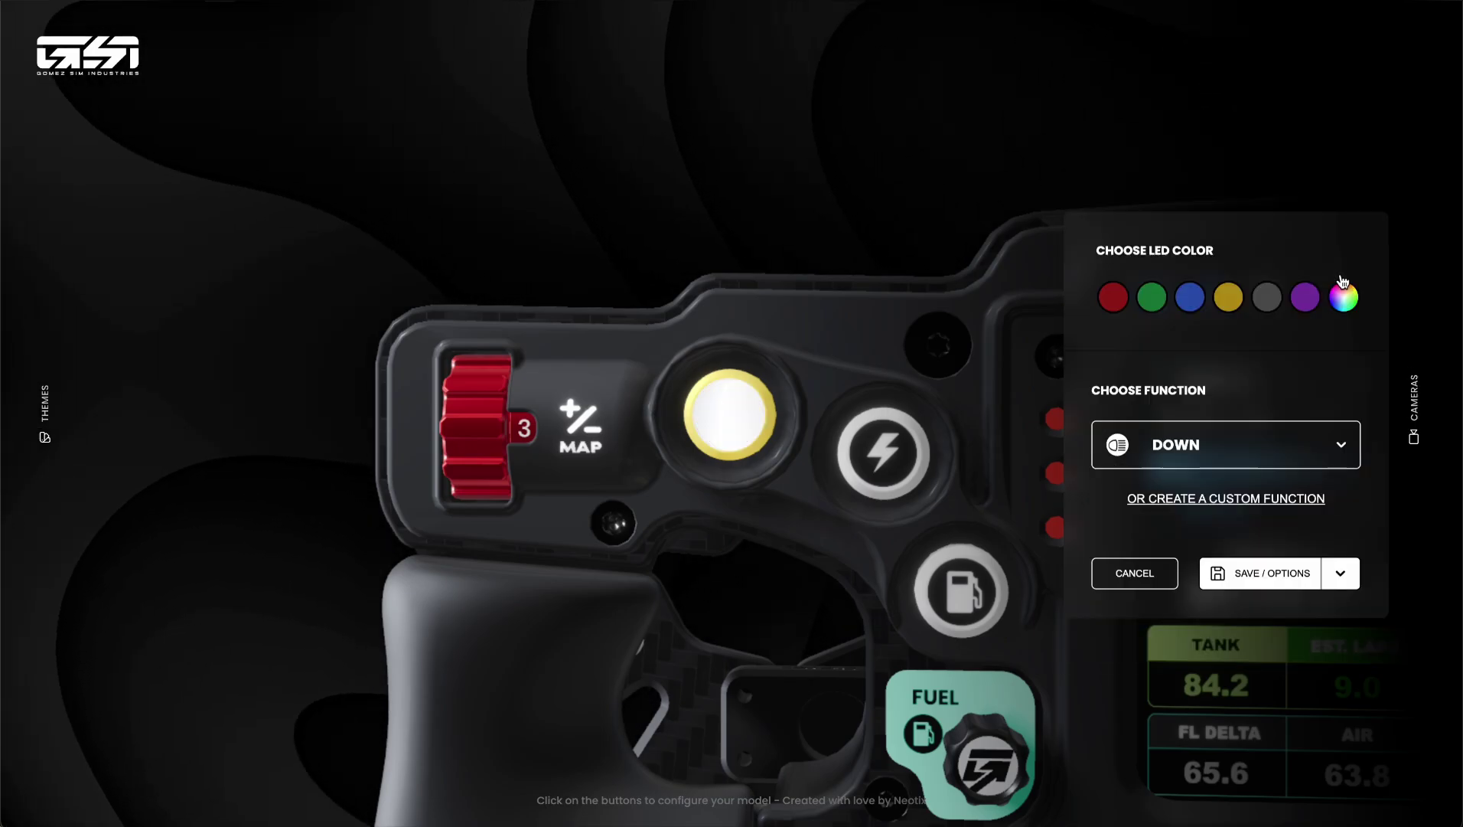
click(1243, 586)
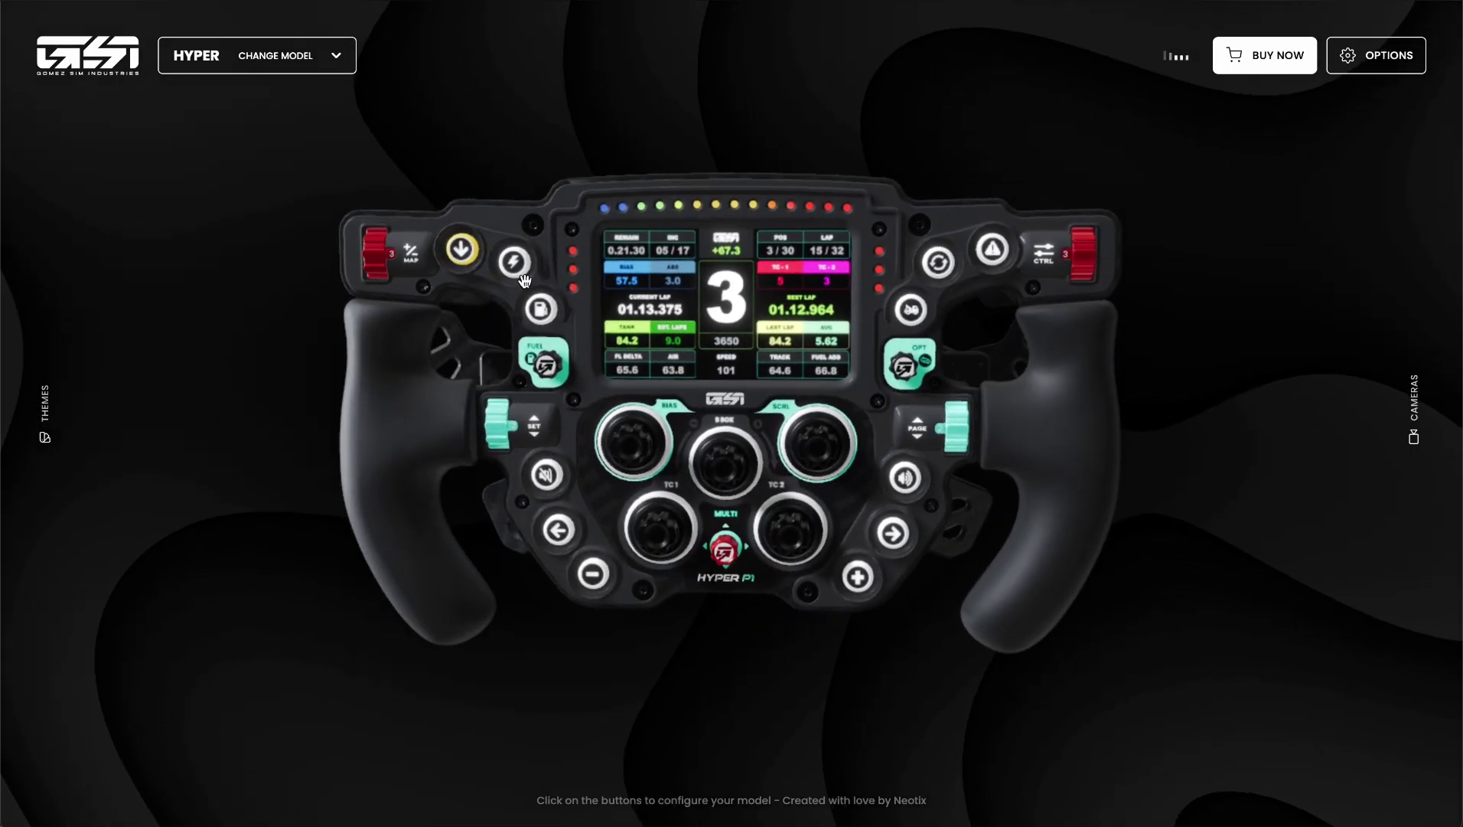
Step: Set the lightning-bolt button's LED to blue and apply that color to all buttons
click(520, 268)
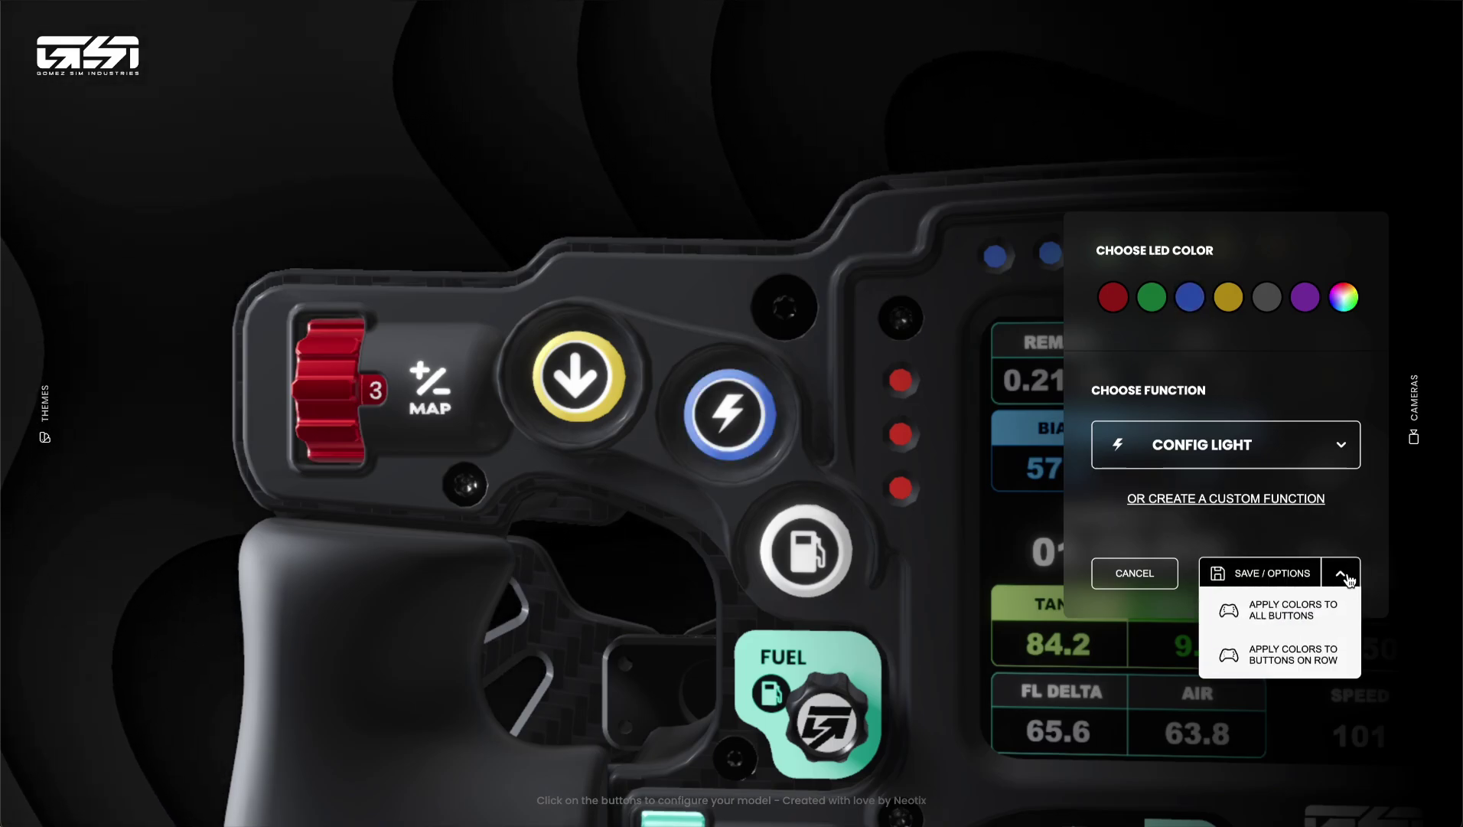
click(1293, 610)
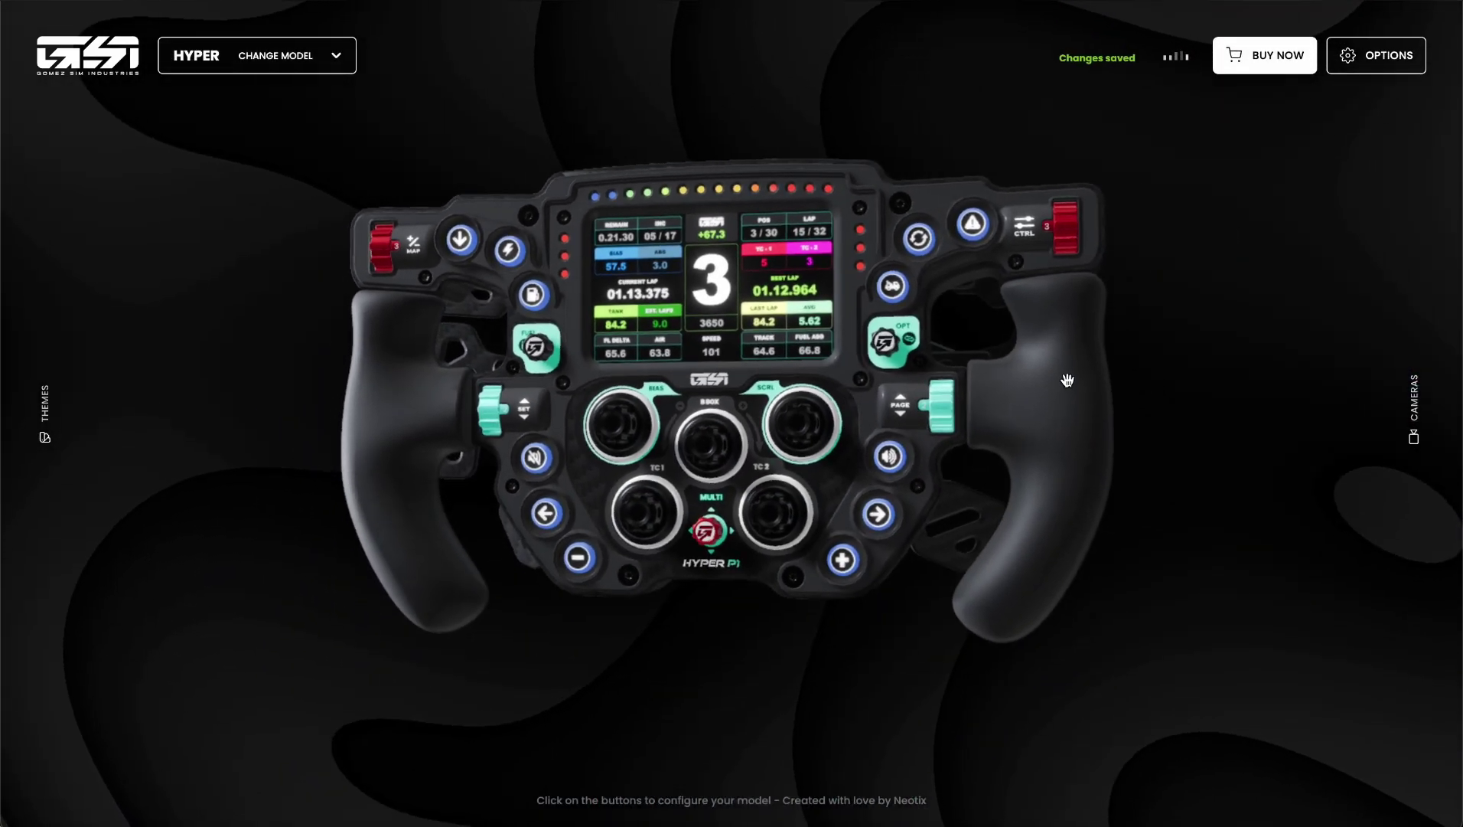
Step: Inspect the quick-release hub and shift paddles on the back of the Hyper P1 wheel
drag(817, 565, 595, 516)
scroll(770, 523, up, 3)
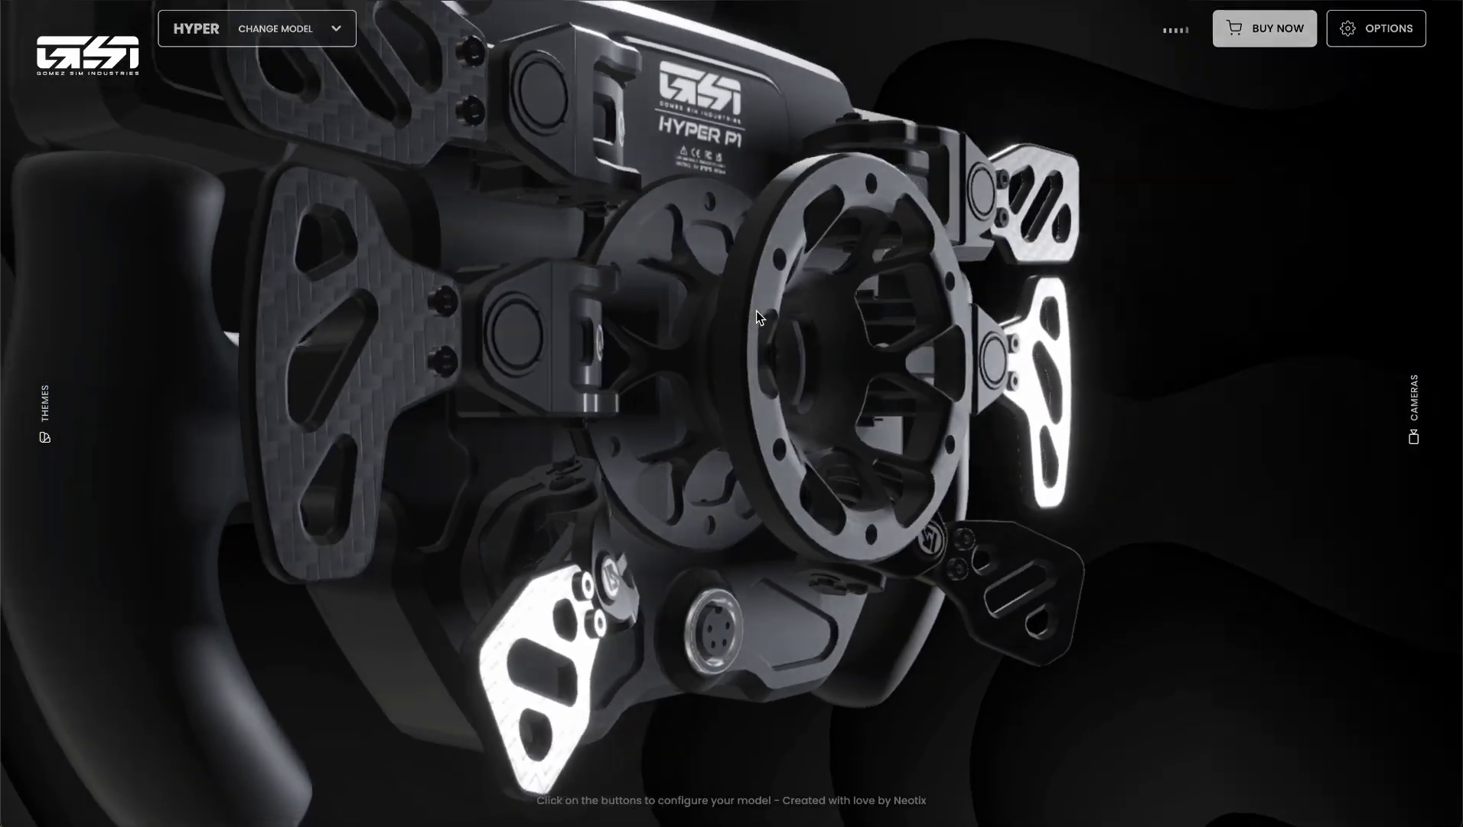
click(755, 310)
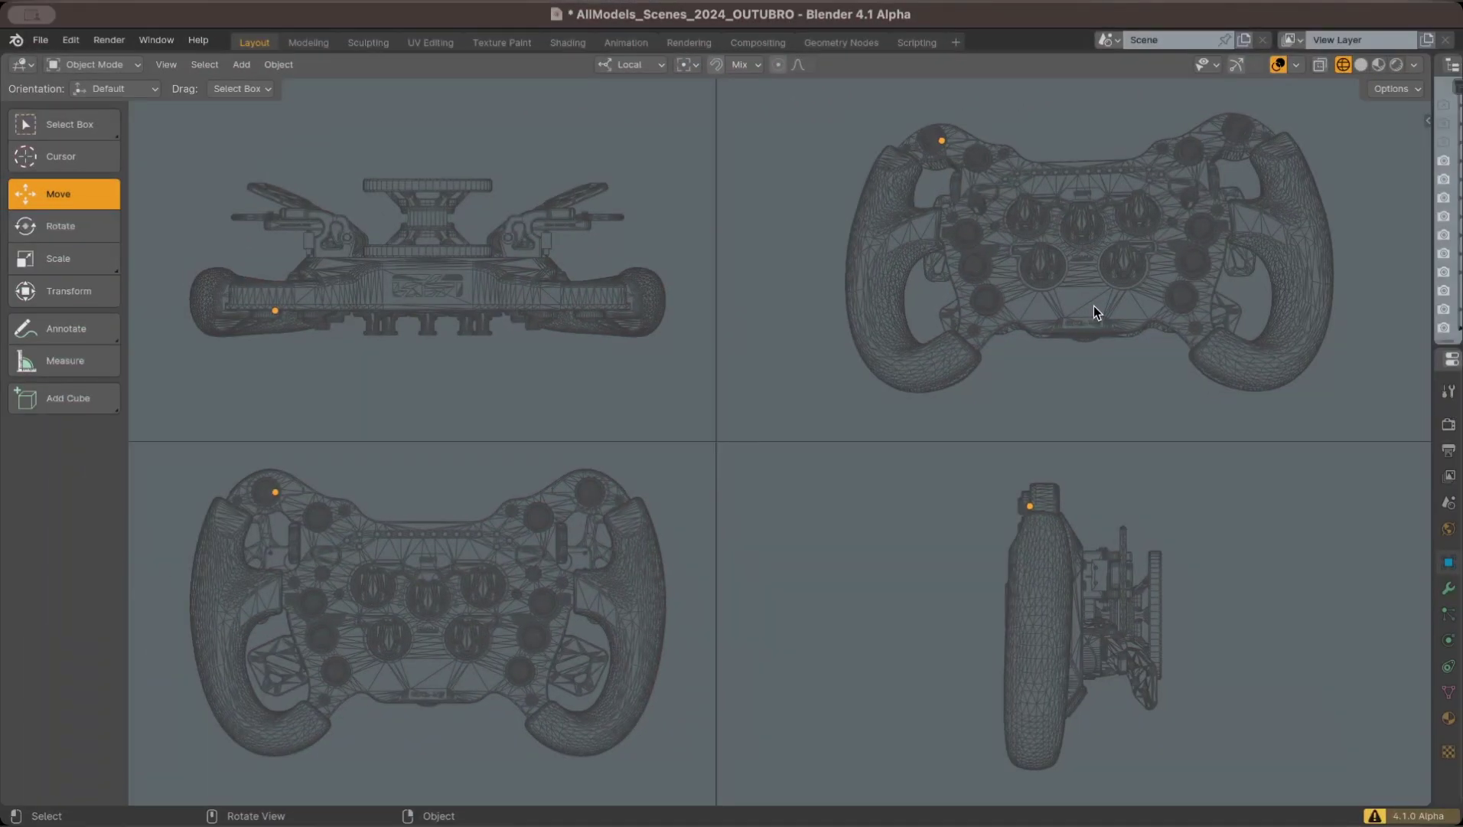
Step: In Blender, change the quad view of the GXL V2 steering wheel from wireframe to solid shading
alt+shift+drag(1117, 296, 1078, 290)
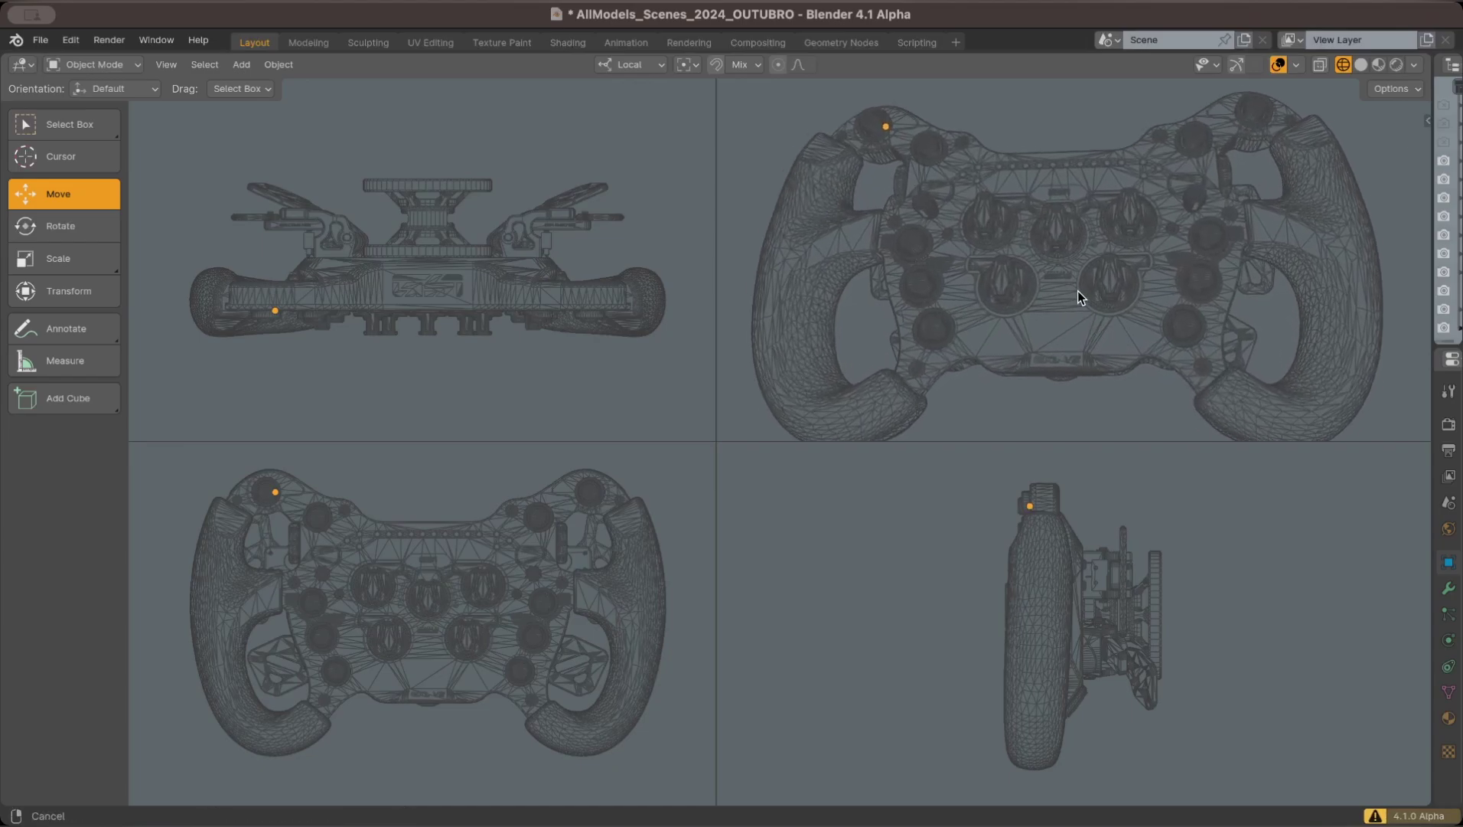
mouse_move(1079, 290)
ctrl+middle_down()
mouse_move(1081, 278)
mouse_move(1064, 308)
mouse_move(1062, 294)
mouse_move(1022, 290)
mouse_move(1047, 299)
ctrl+middle_up()
key(z)
click(1155, 304)
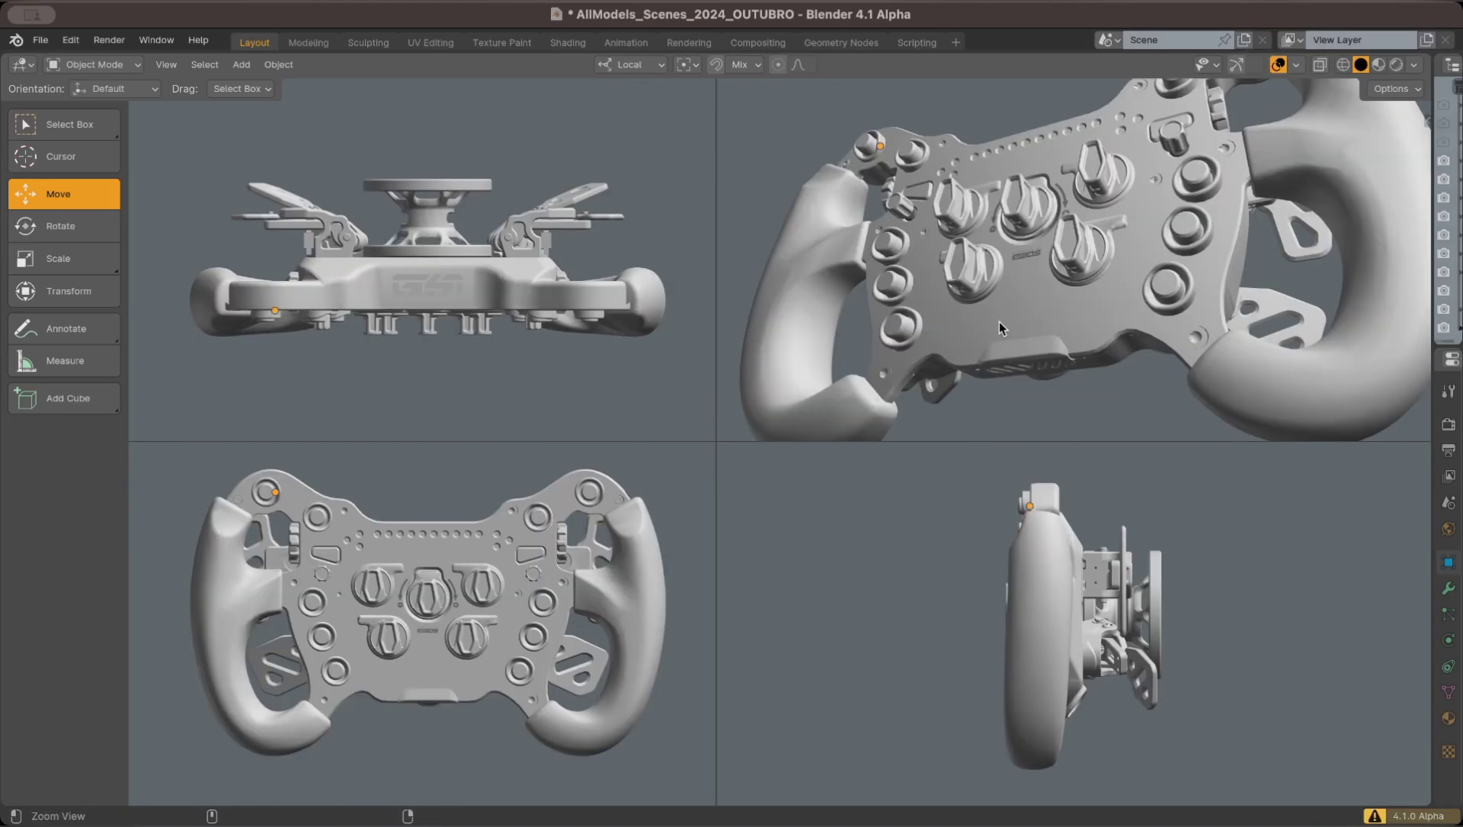
Step: Inspect the front and back of the solid wheel model, and replace the quad view with a single viewport
ctrl+alt+drag(999, 321, 1033, 312)
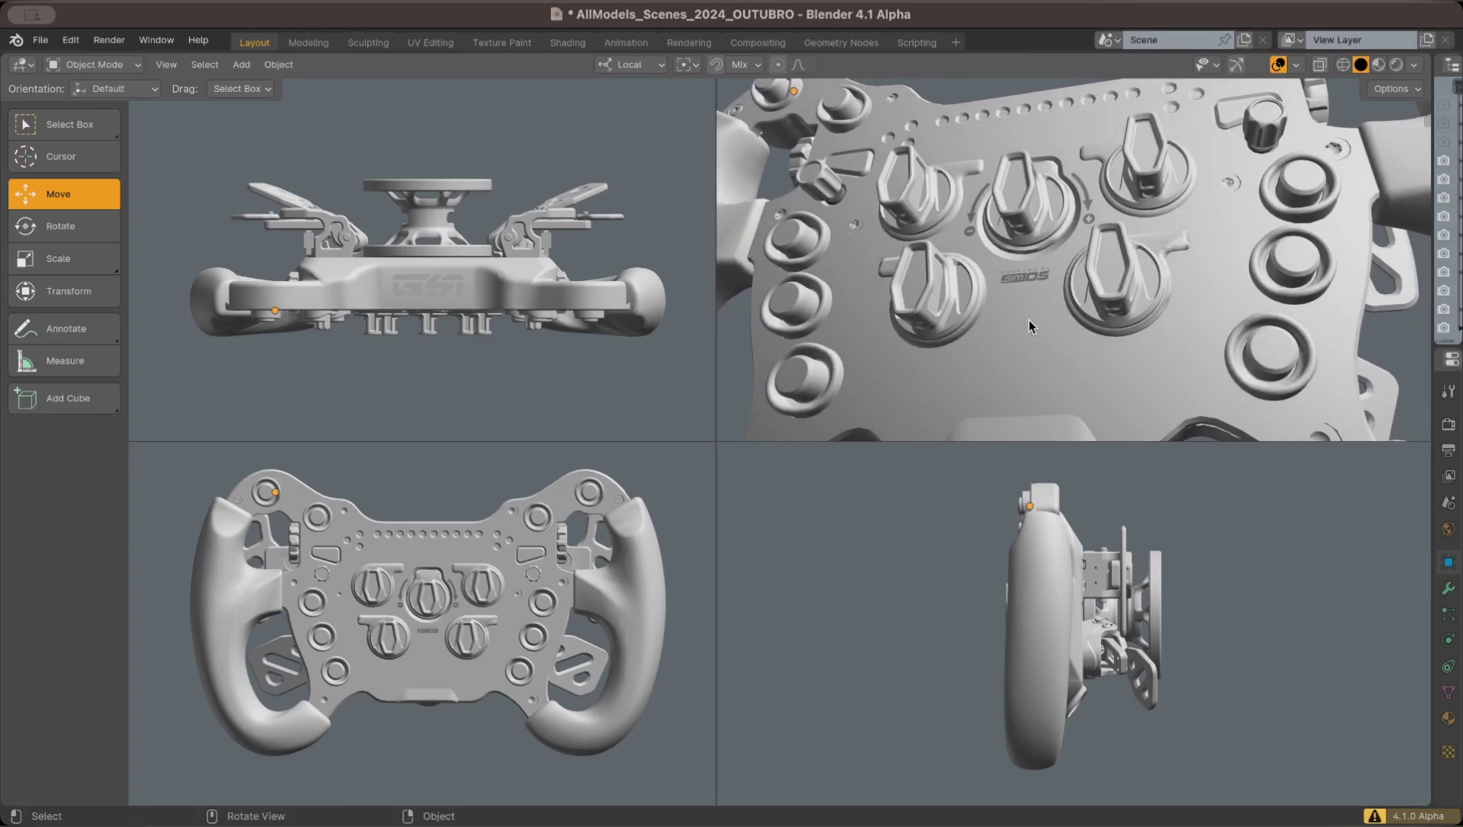
alt+drag(1029, 319, 1107, 324)
middle_drag(1107, 323, 1055, 286)
click(166, 65)
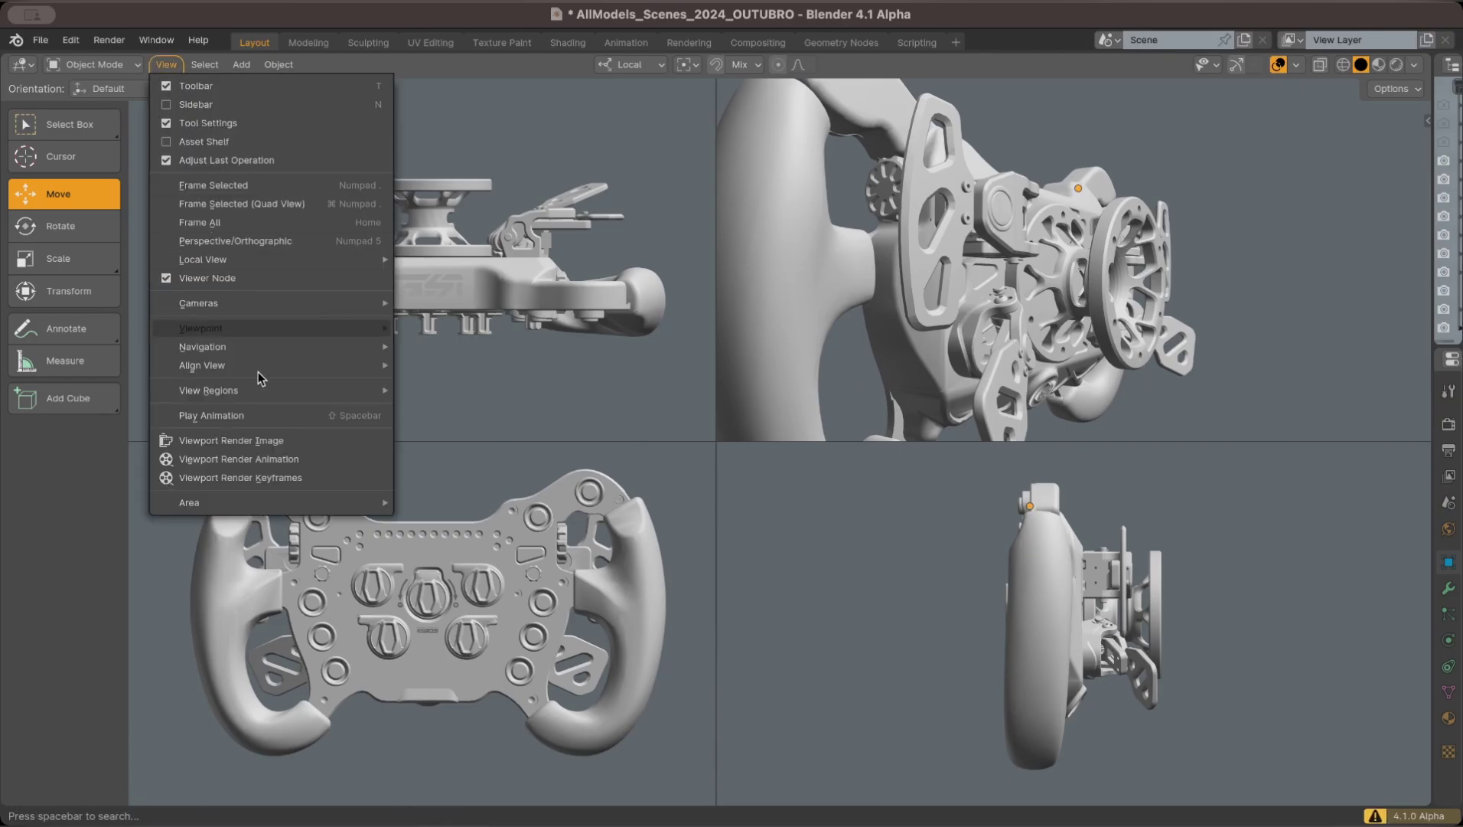
mouse_move(288, 503)
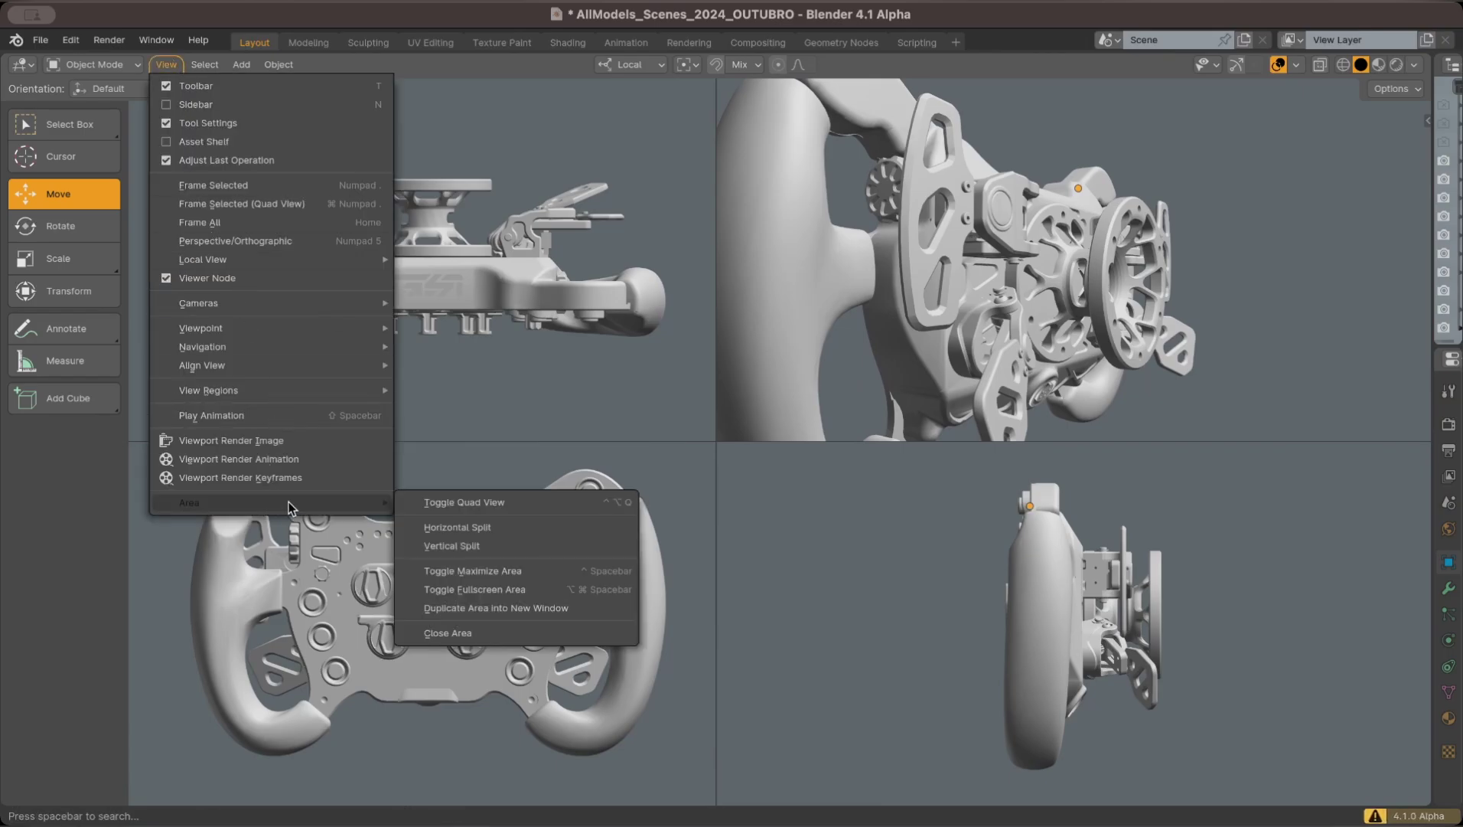
click(490, 503)
Step: Show the wheel model in Material Preview shading
mouse_move(812, 475)
middle_down()
mouse_move(862, 458)
mouse_move(821, 468)
middle_up()
key(z)
click(831, 560)
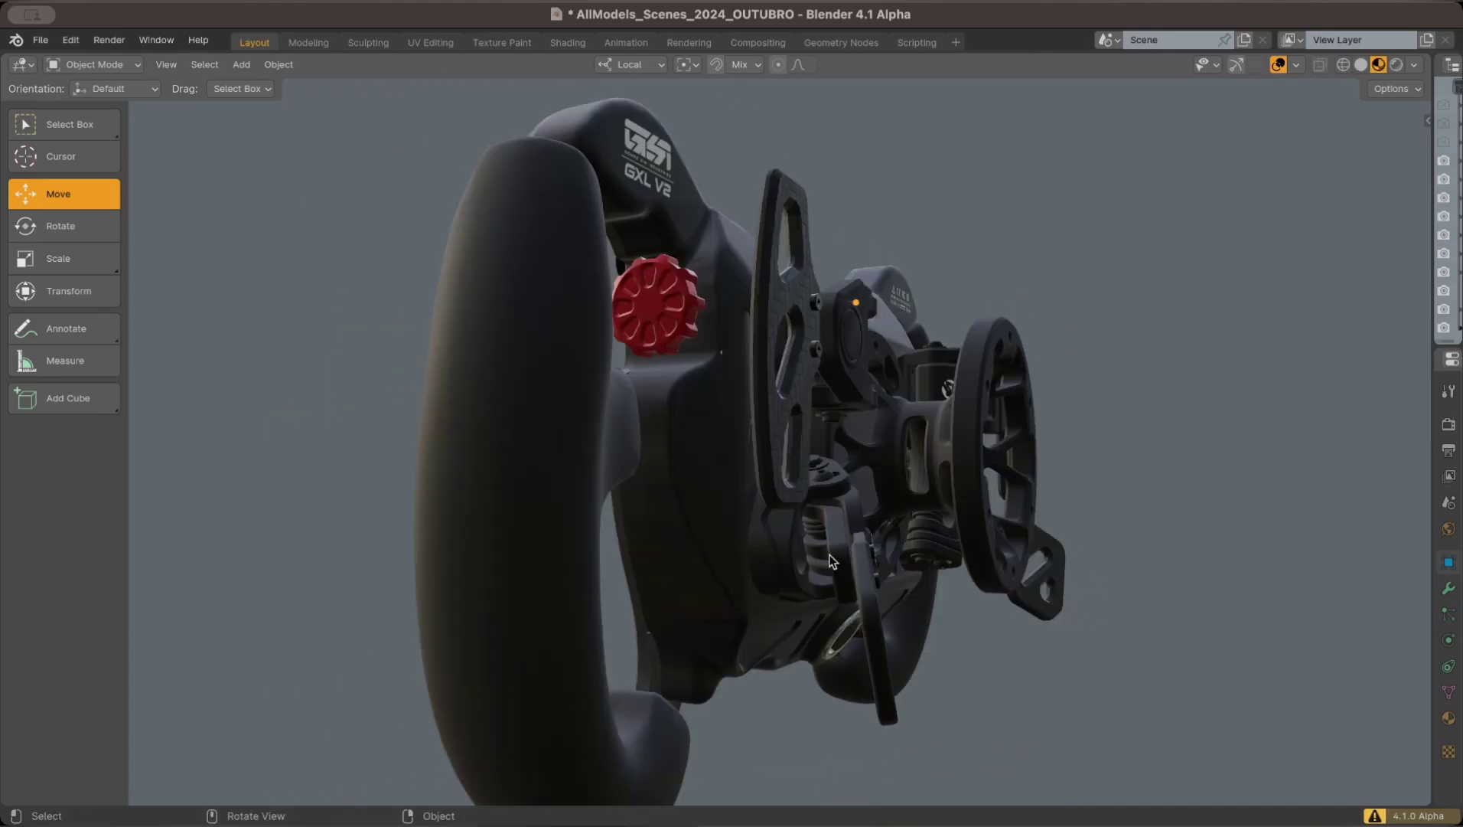
Step: Examine the carbon-fiber faceplate and its rotary knobs up close, selecting the faceplate to see its outline and deselecting it
middle_drag(770, 587, 923, 435)
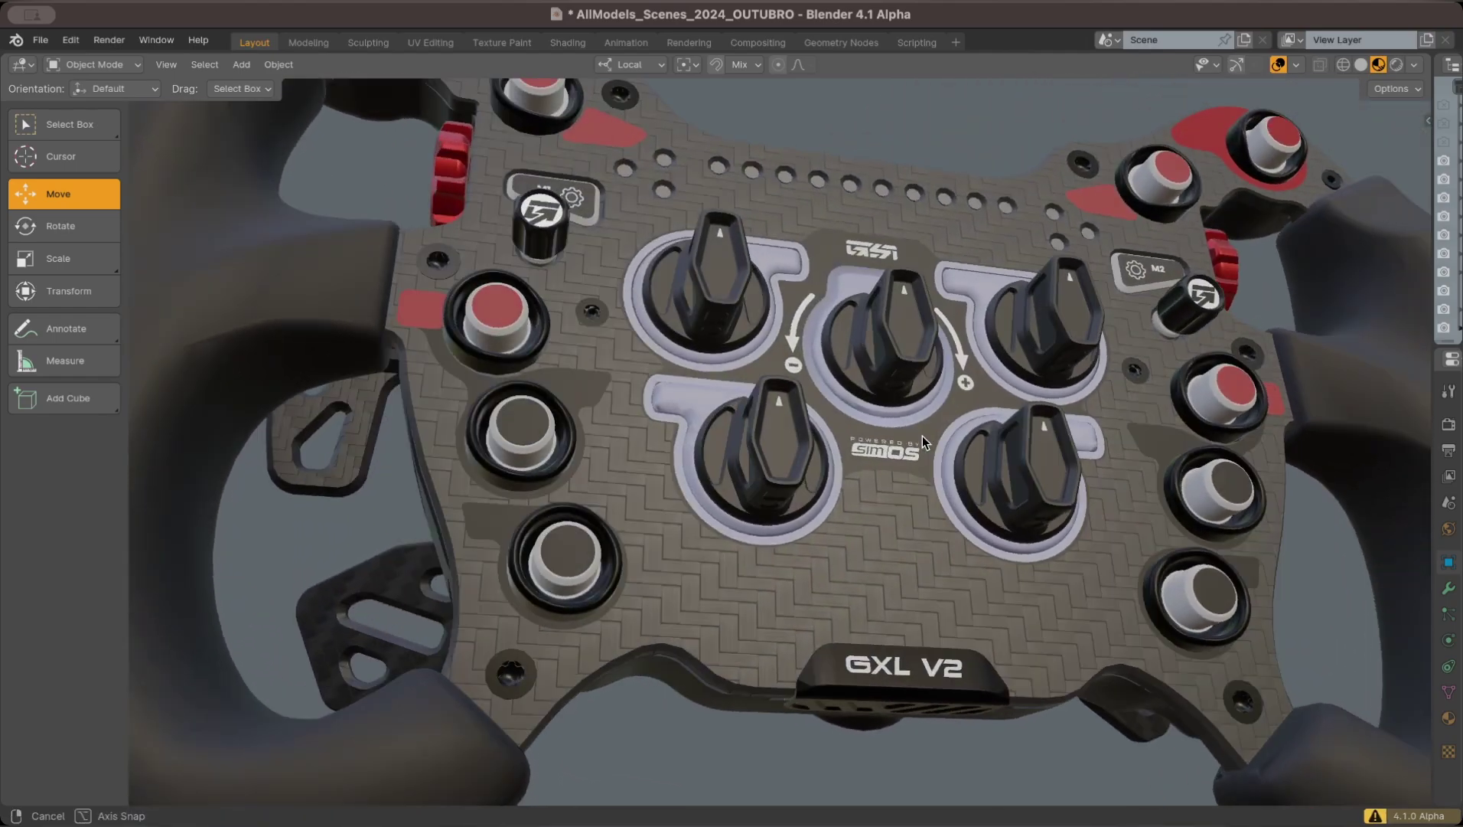
scroll(868, 513, up, 4)
middle_drag(868, 512, 834, 496)
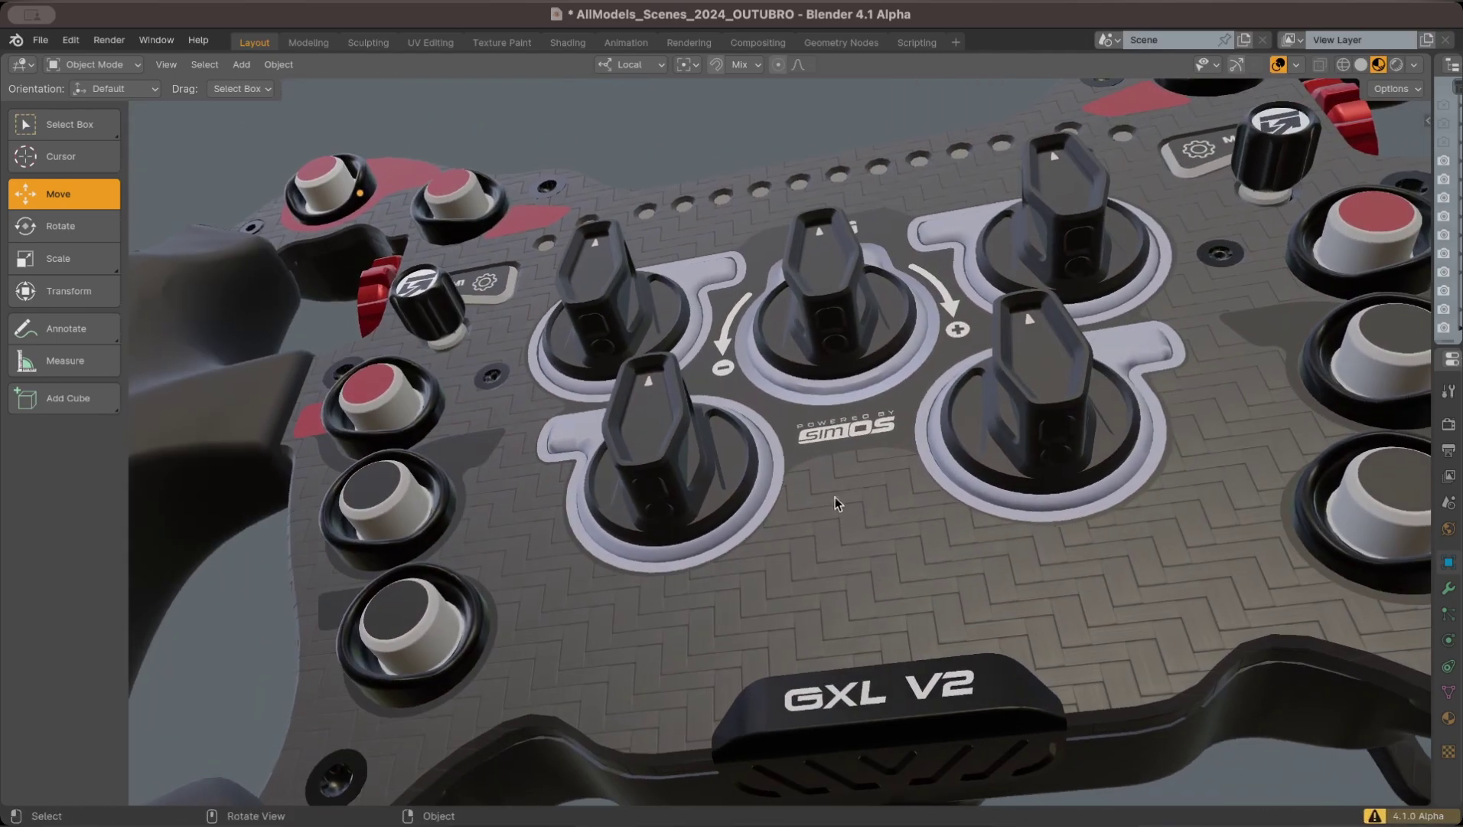
click(857, 548)
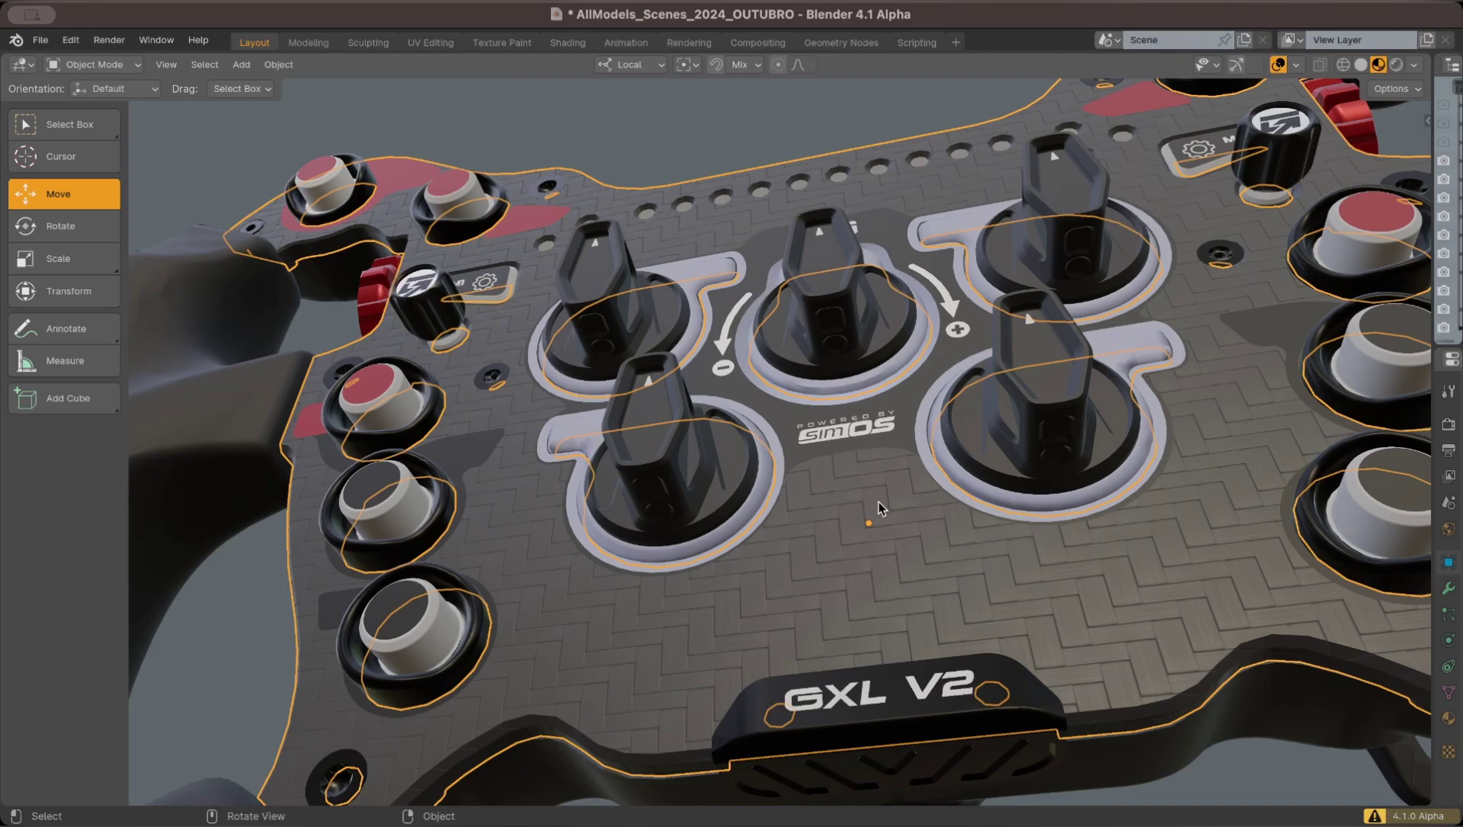
ctrl+alt+drag(879, 501, 855, 232)
key(alt+a)
middle_drag(846, 184, 791, 514)
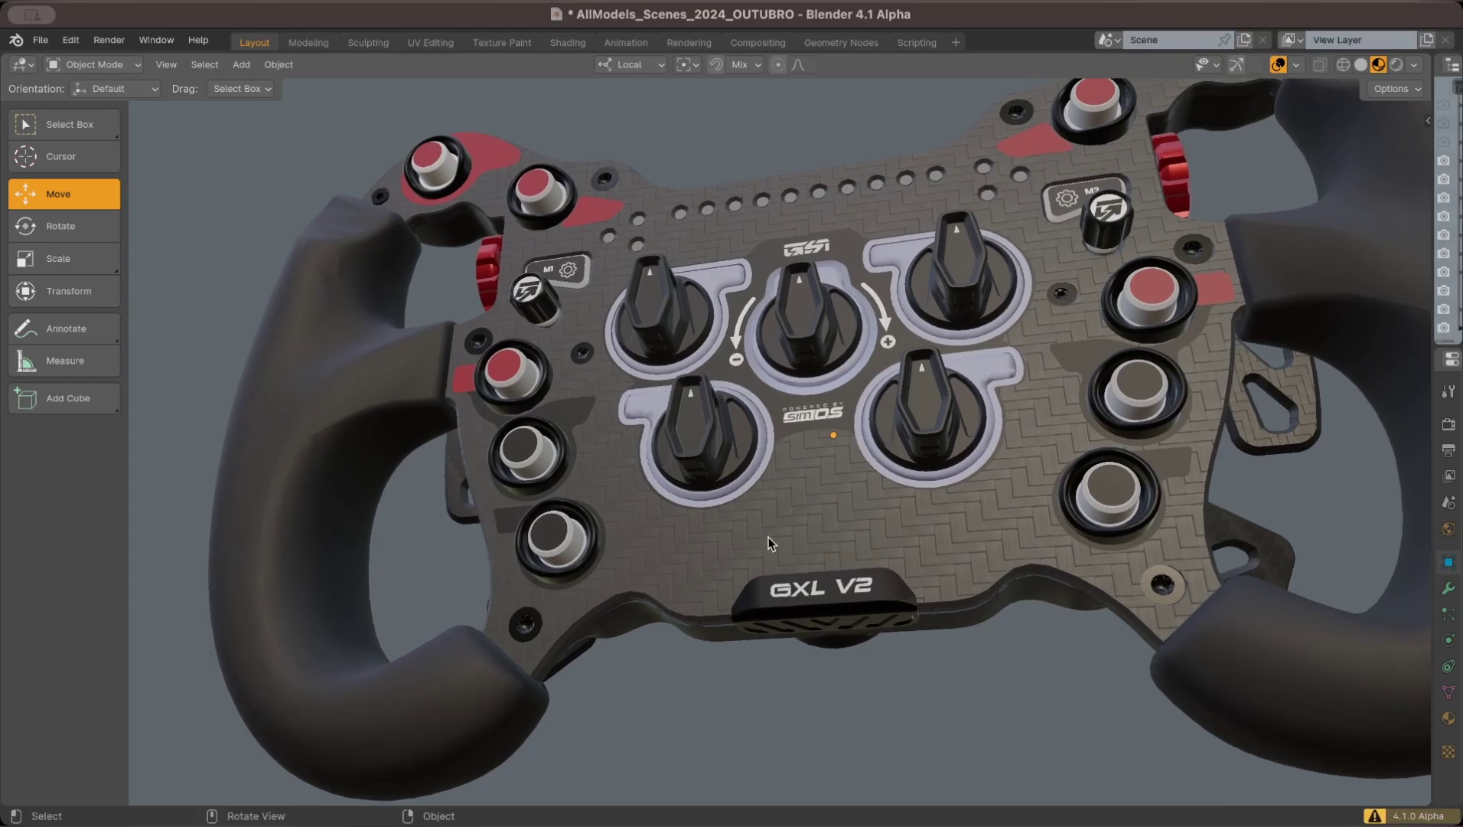
Step: Examine the LED holes, the rotary knob area and the GSI logo on the wheel's upper edge
middle_drag(760, 516, 823, 539)
alt+shift+drag(824, 539, 874, 721)
ctrl+alt+drag(633, 373, 635, 291)
mouse_move(1014, 489)
alt+shift+mouse_down()
mouse_move(749, 431)
mouse_move(608, 419)
mouse_move(835, 408)
alt+shift+mouse_up()
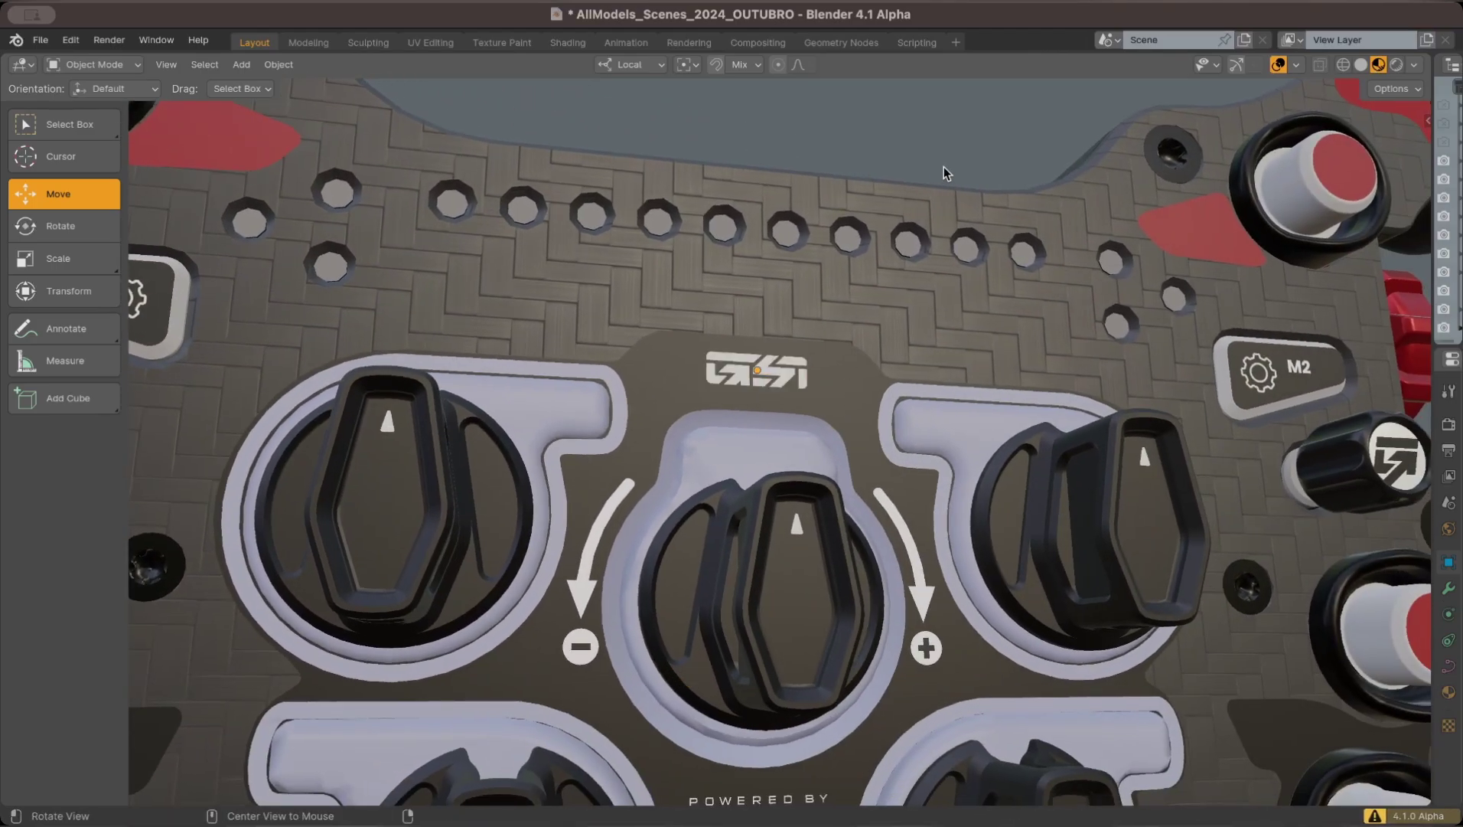
middle_drag(943, 166, 689, 424)
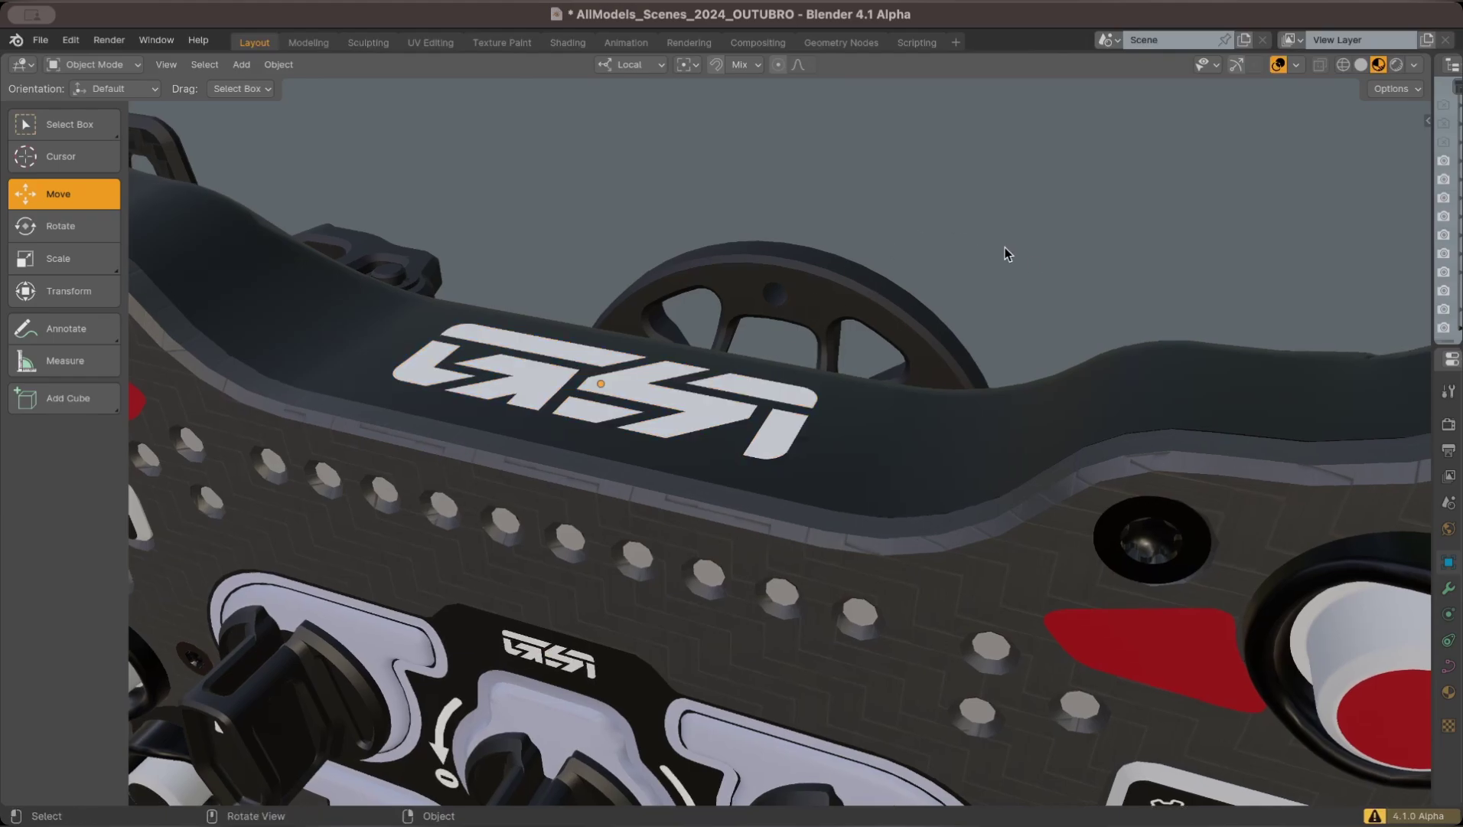
alt+drag(1005, 248, 1047, 205)
ctrl+alt+drag(1033, 204, 884, 378)
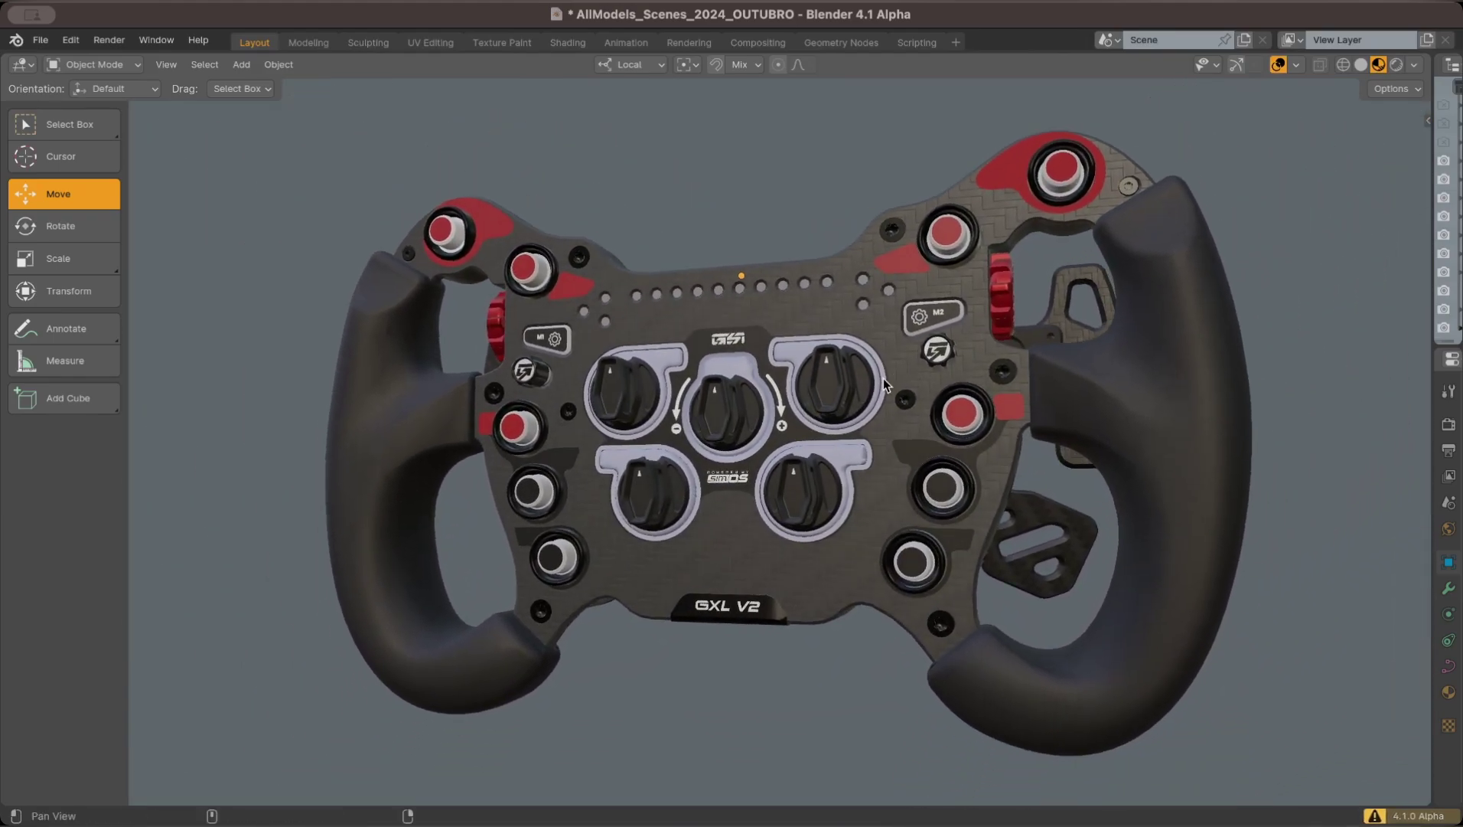
middle_drag(861, 378, 851, 381)
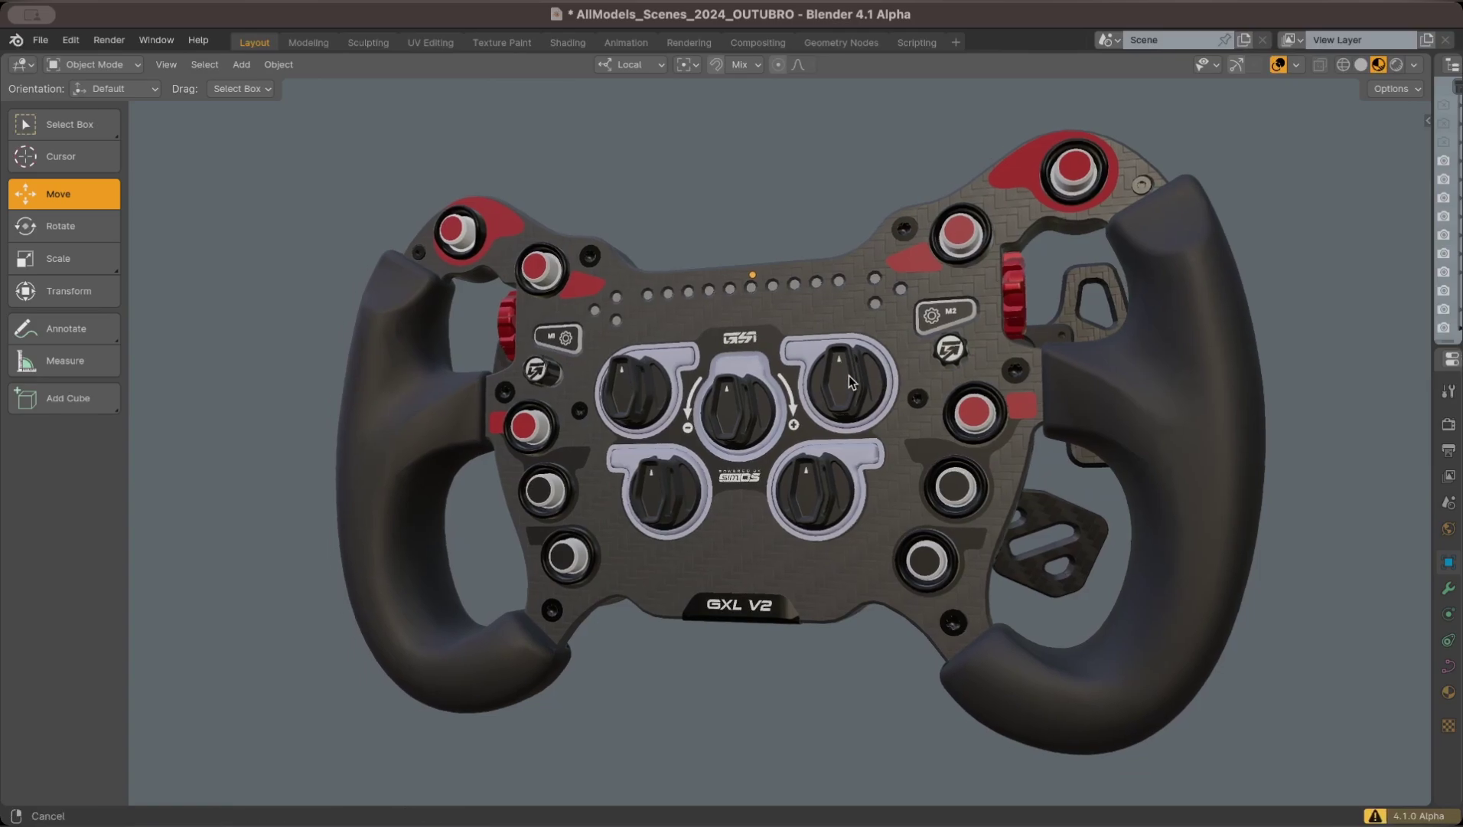
alt+drag(569, 456, 744, 499)
Step: Try moving the white cap and the red label piece of the upper-left corner button, cancelling each move
scroll(665, 332, up, 4)
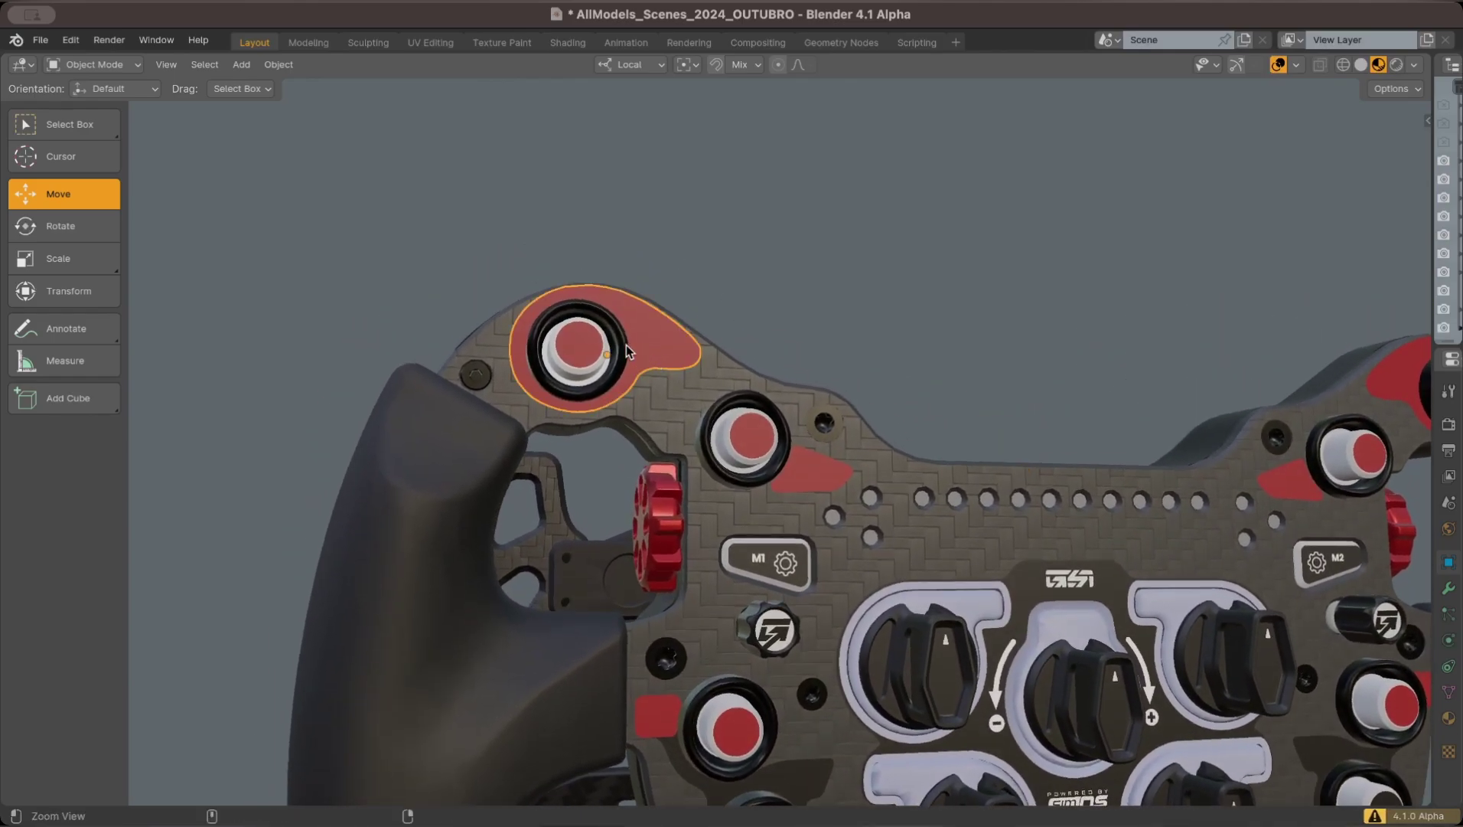
ctrl+middle_drag(627, 344, 631, 261)
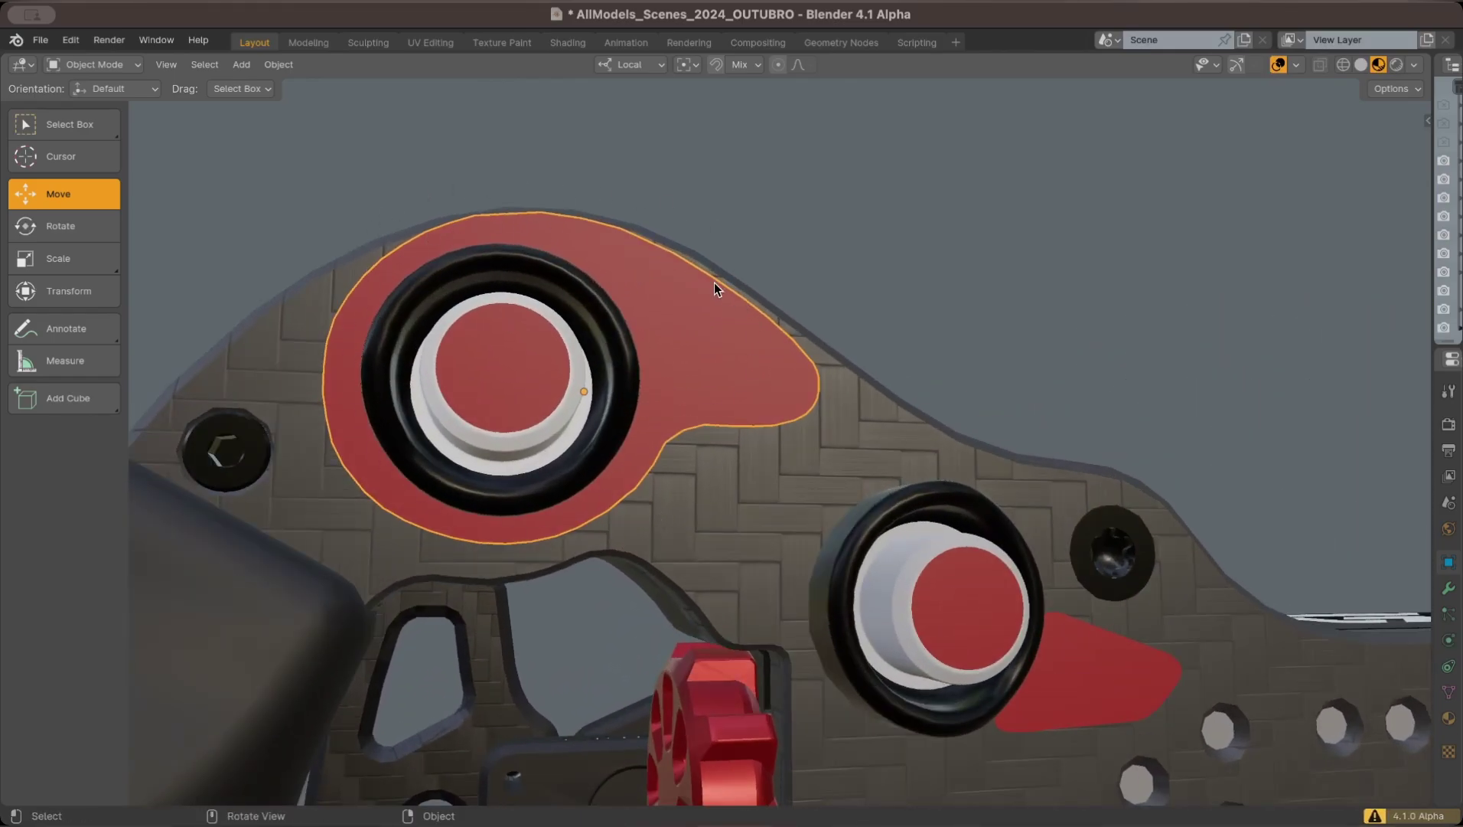
middle_drag(716, 284, 547, 346)
click(506, 315)
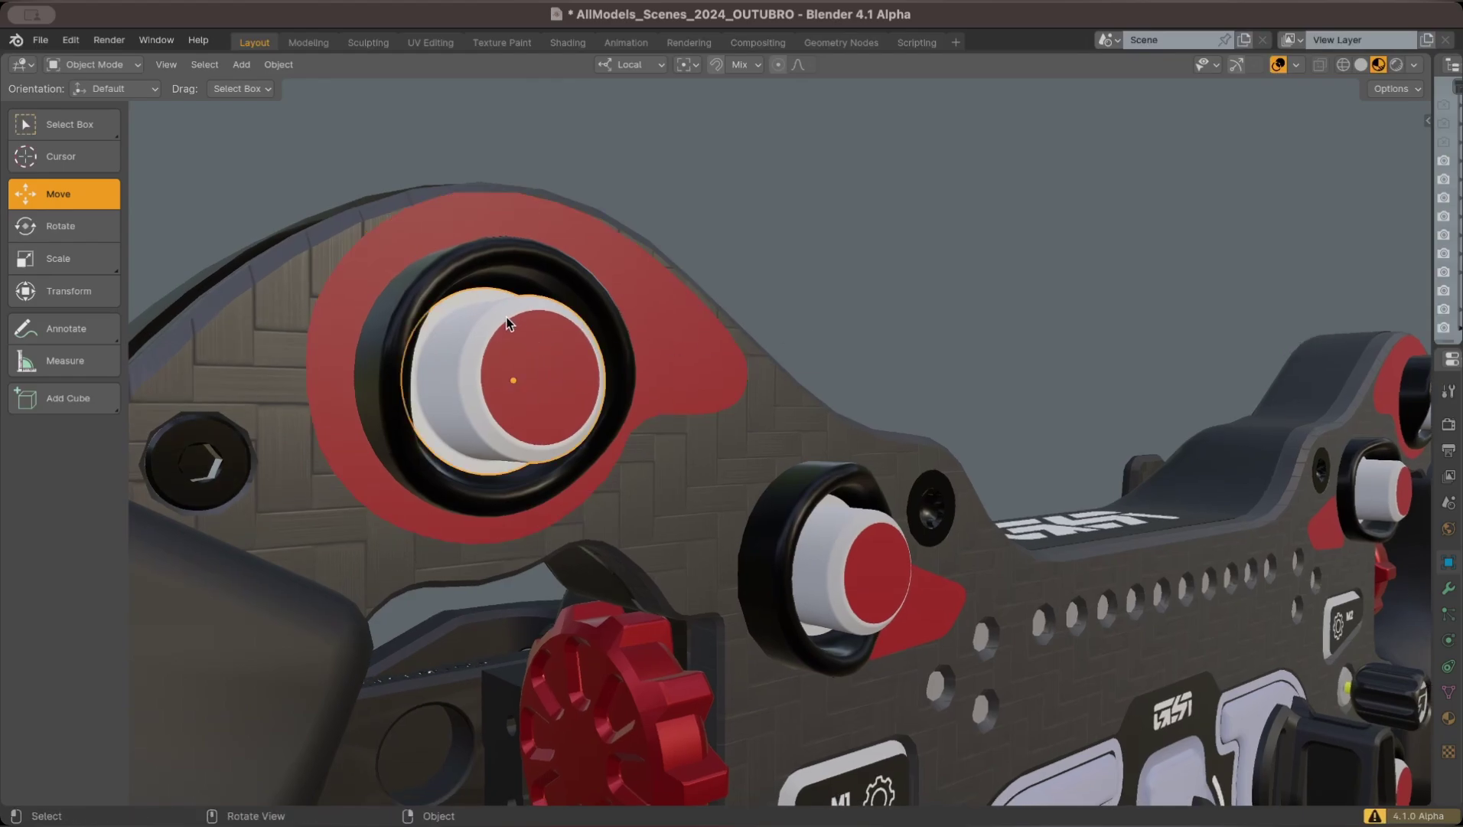
key(g)
right_click(708, 222)
key(g)
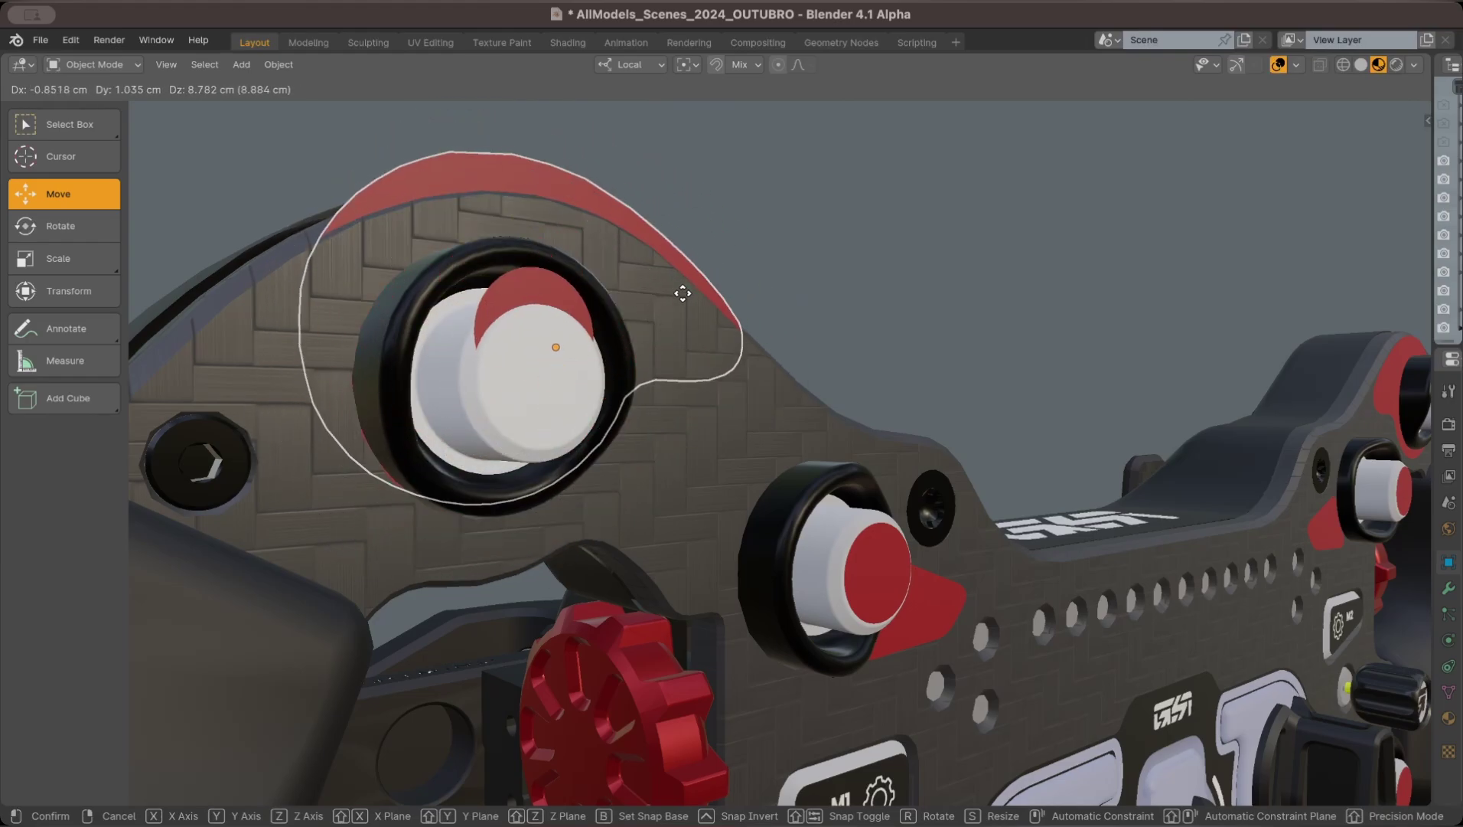
right_click(819, 294)
Step: Examine the full front of the GXL V2 model, including its corner buttons and red labels
scroll(820, 293, down, 5)
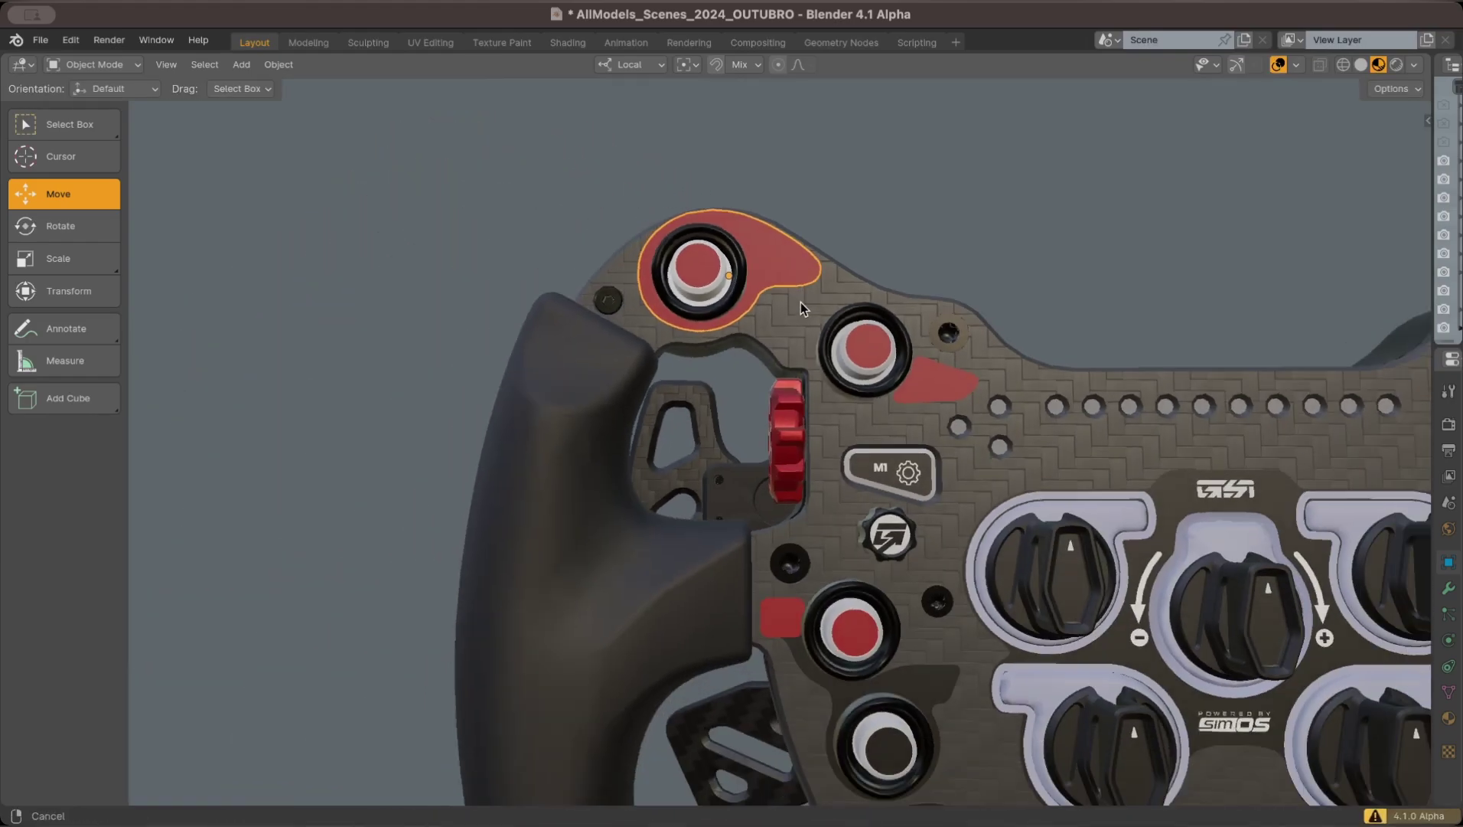
middle_drag(740, 317, 778, 243)
scroll(778, 243, down, 2)
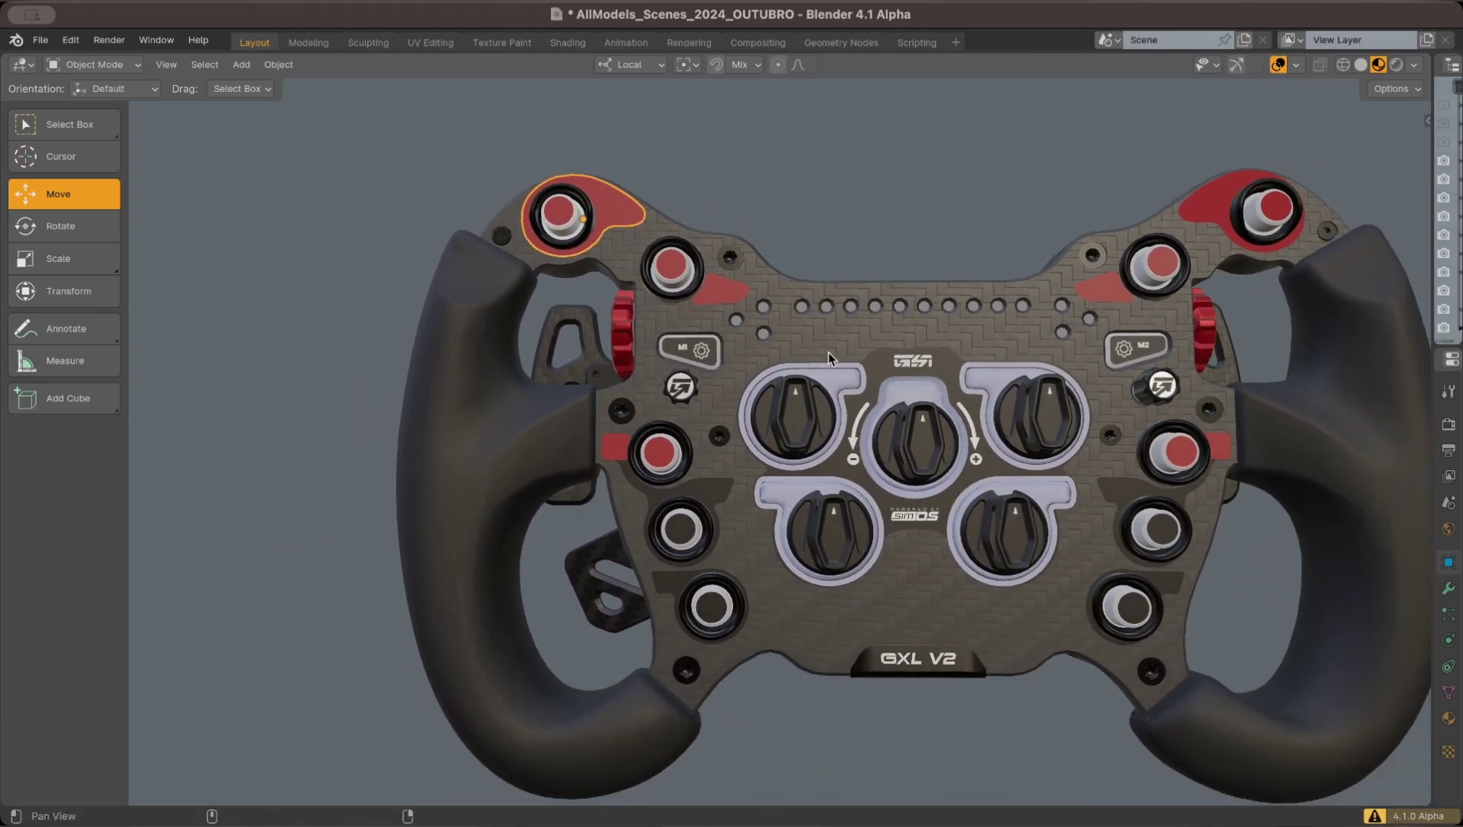
shift+middle_drag(827, 352, 706, 318)
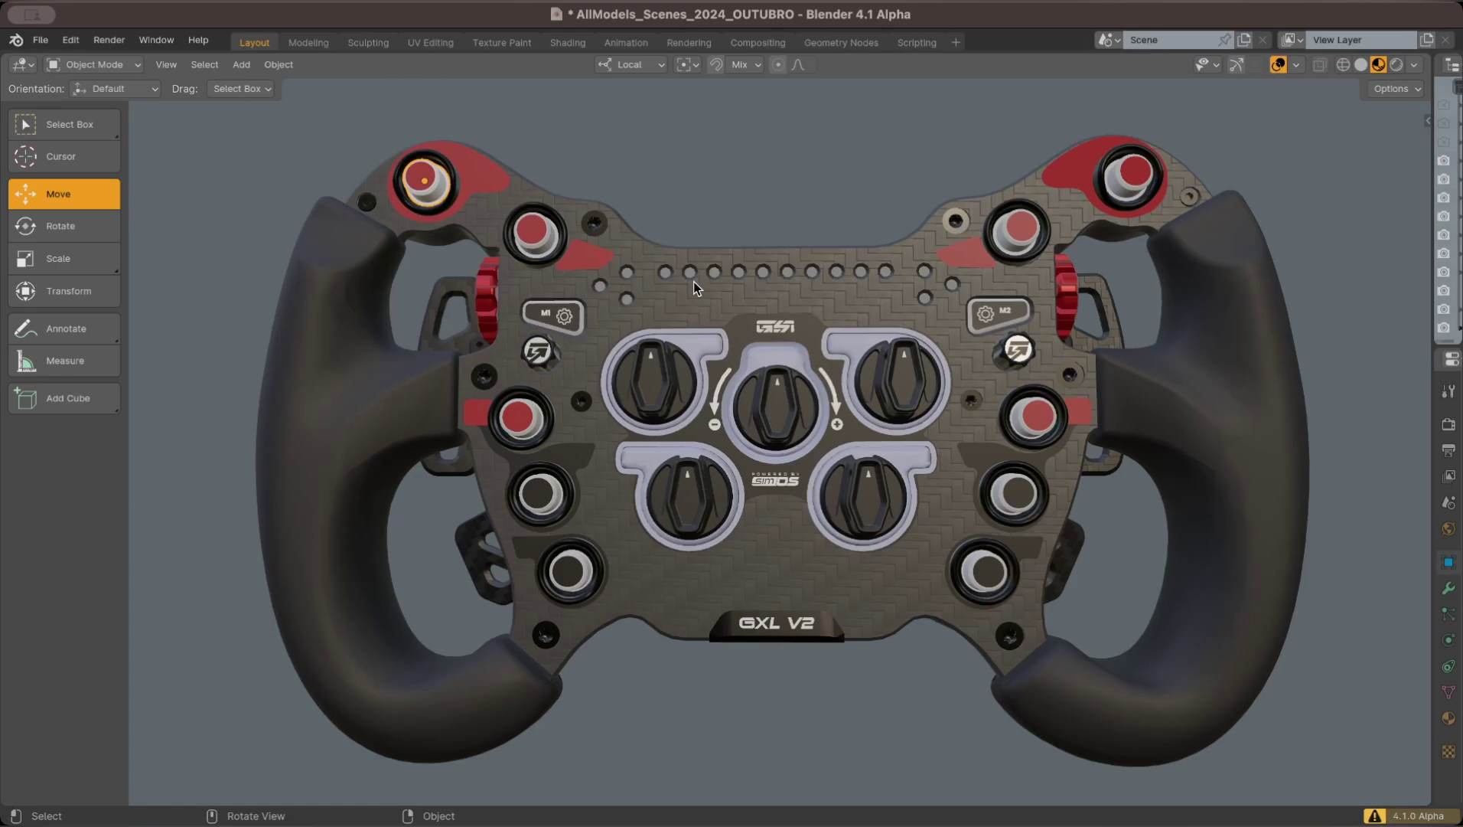
middle_drag(694, 281, 516, 182)
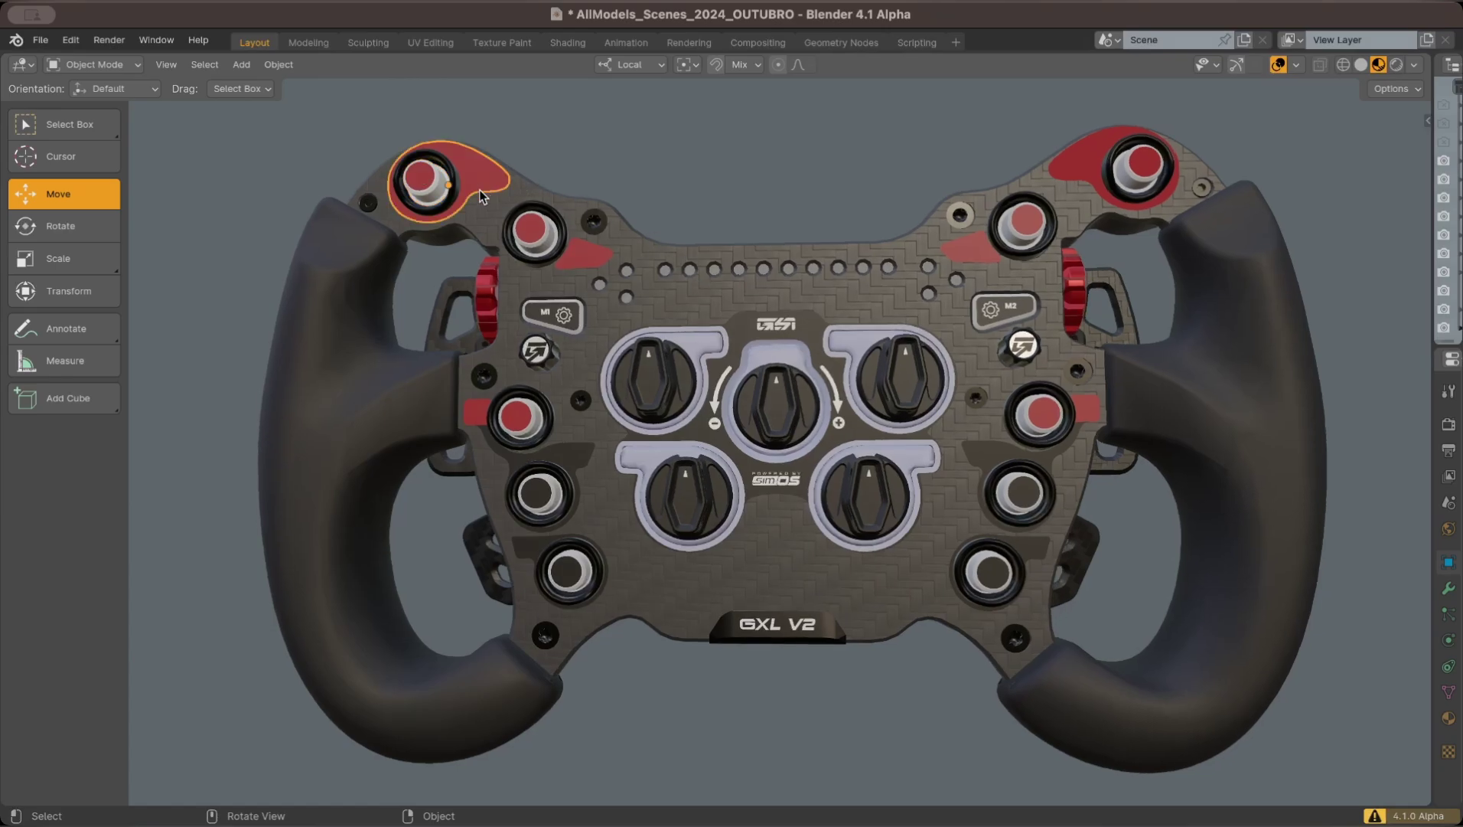
Step: Deselect the red label piece of the upper-left corner button and view the GXL V2 model from another angle
click(715, 183)
middle_drag(800, 304, 862, 451)
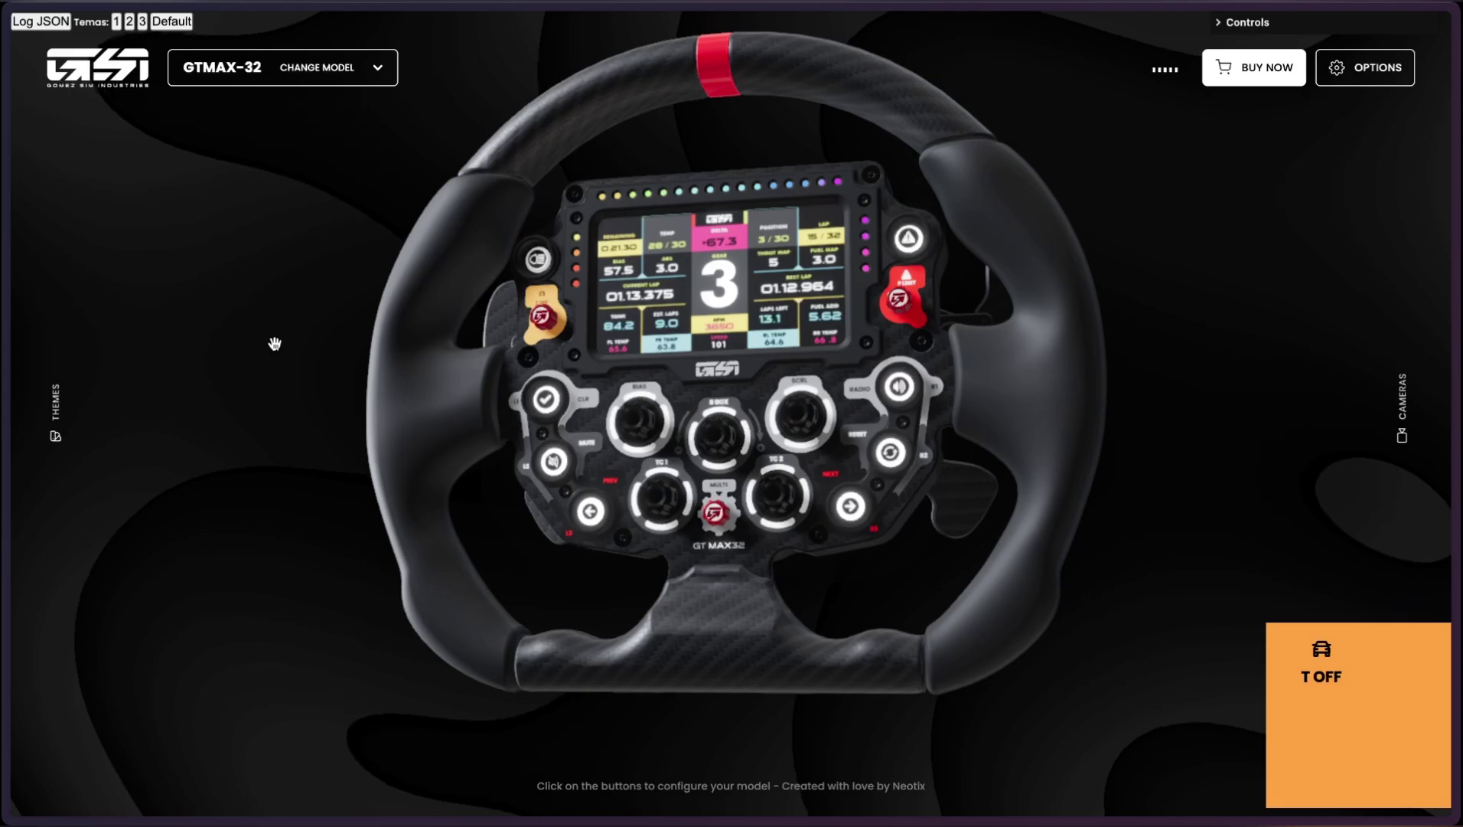
Step: Switch to the GSI web configurator and use its Controls to change the Dir light and Hub X, Y and Z positions on the GTMAX-32
mouse_move(1123, 235)
mouse_down()
mouse_move(1049, 222)
mouse_move(1121, 228)
mouse_move(1117, 271)
mouse_move(1104, 242)
mouse_up()
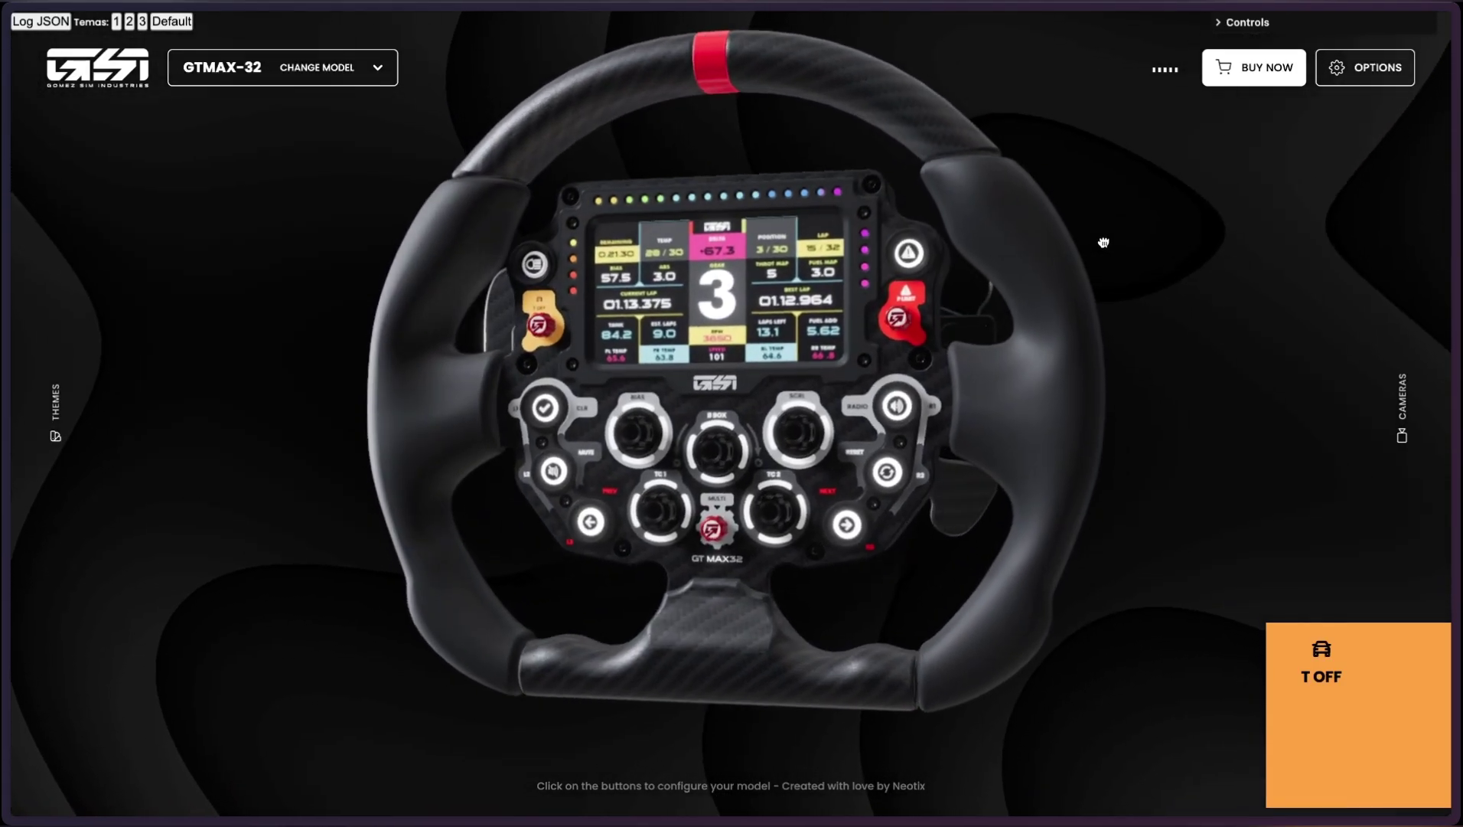
click(1248, 23)
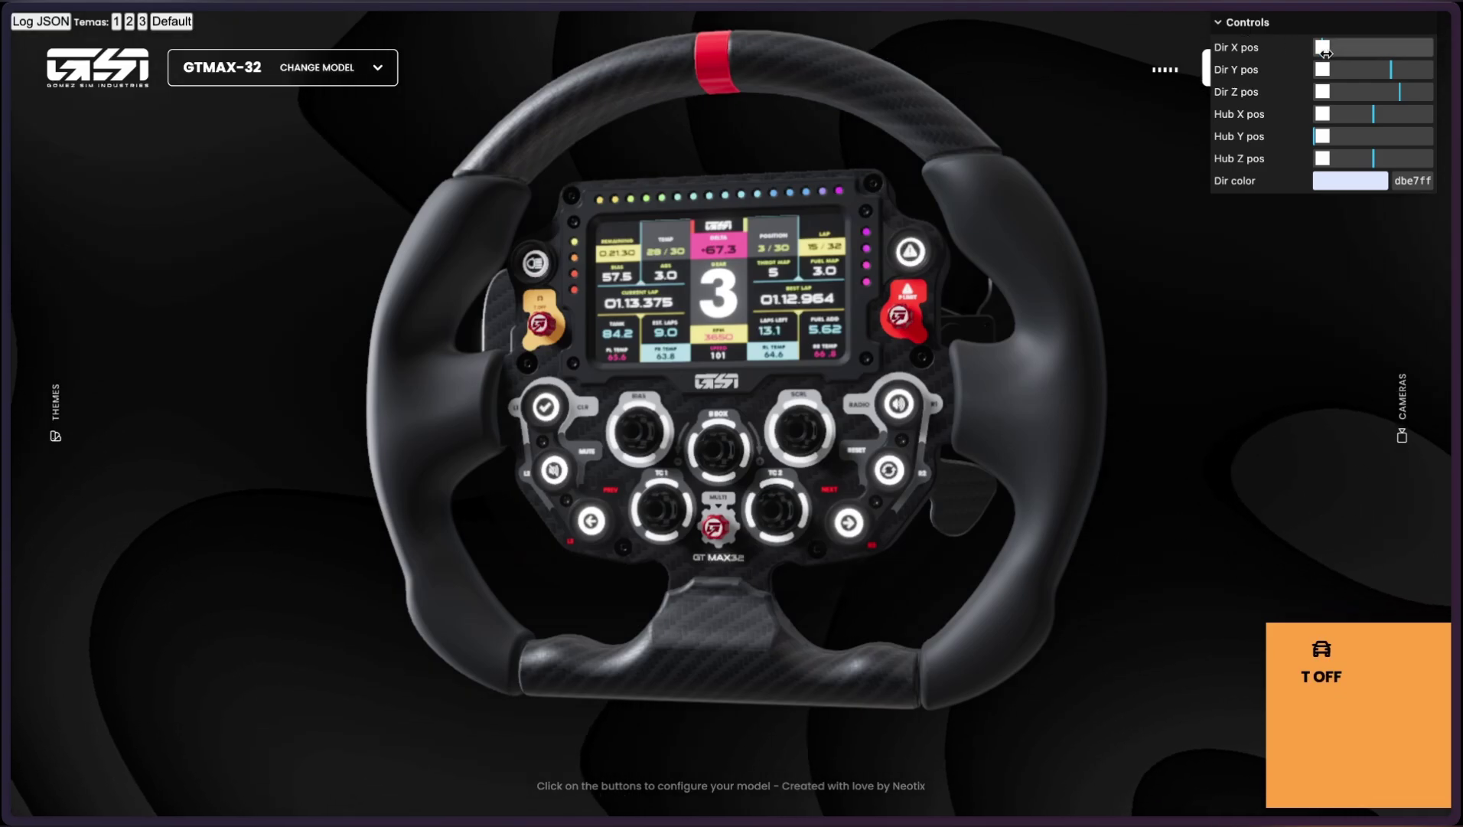
mouse_move(1325, 48)
mouse_down()
mouse_move(1359, 47)
mouse_move(1331, 78)
mouse_move(1338, 94)
mouse_move(1381, 98)
mouse_move(1333, 114)
mouse_move(1361, 114)
mouse_move(1322, 136)
mouse_move(1367, 159)
mouse_up()
click(1353, 71)
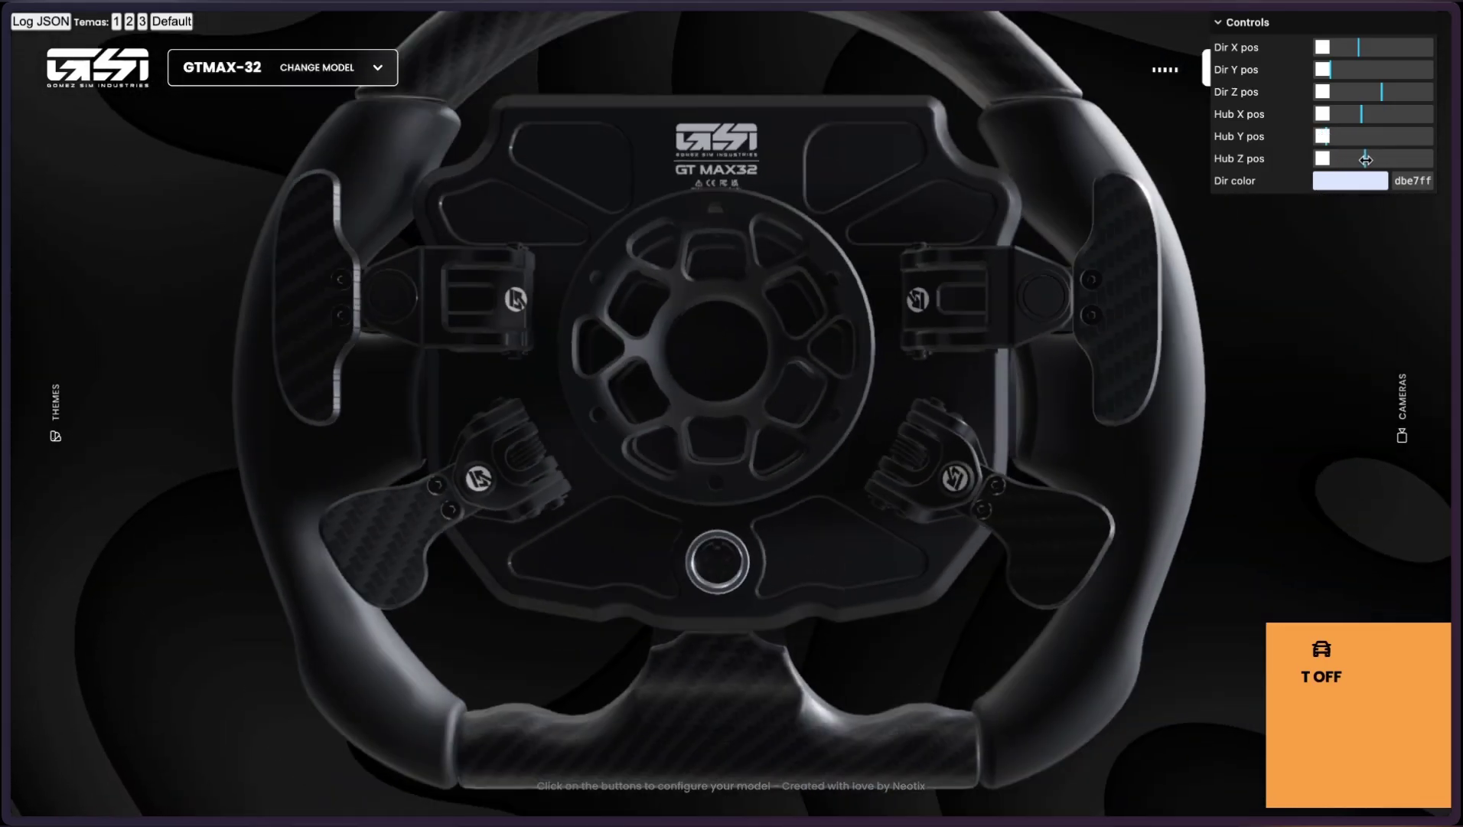
drag(1042, 340, 1065, 372)
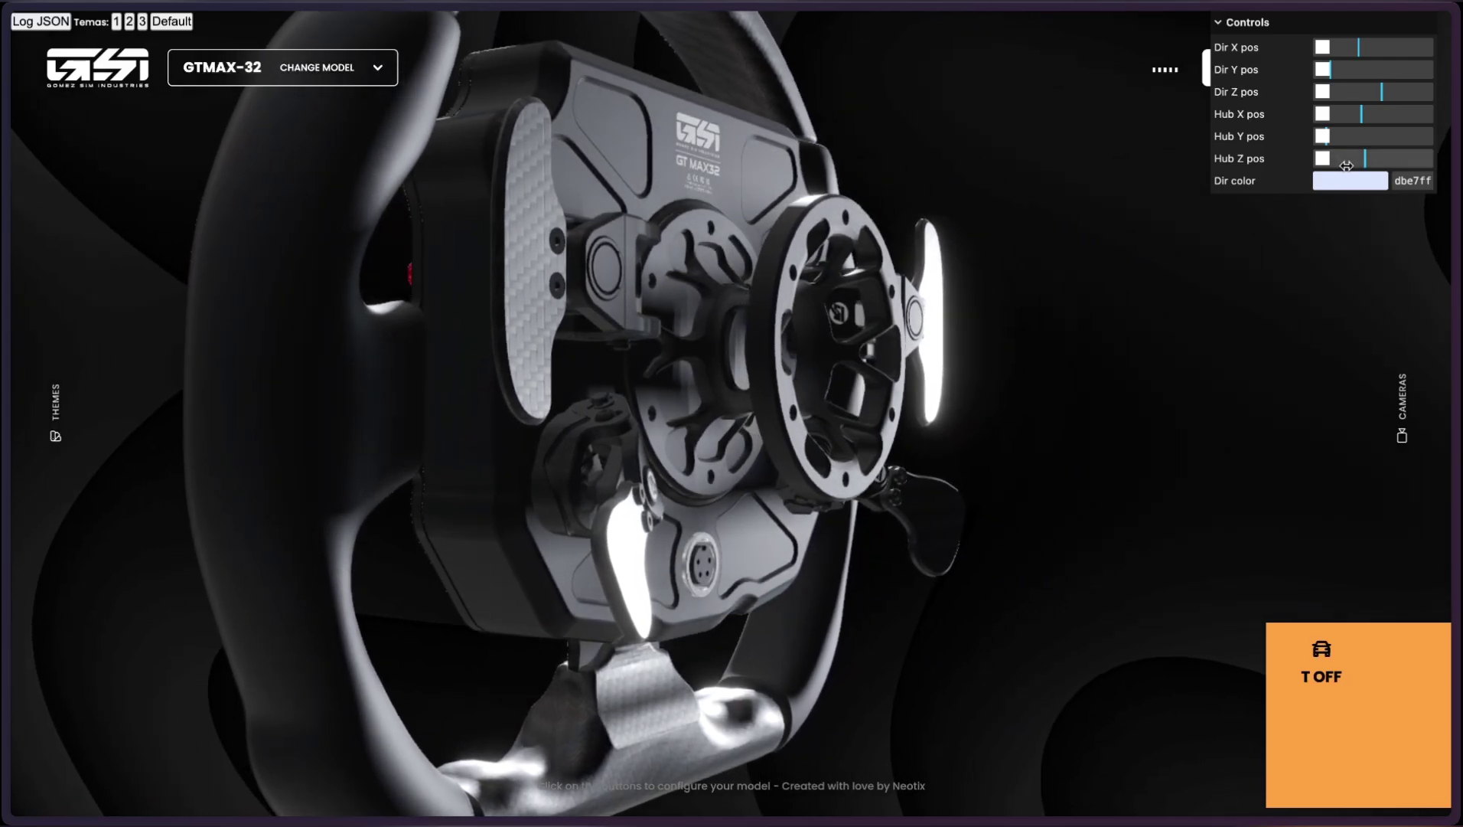
Step: Set the Dir light color to orange f29f2c, collapse the controls and examine the lit GTMAX-32 front from several angles
click(1402, 229)
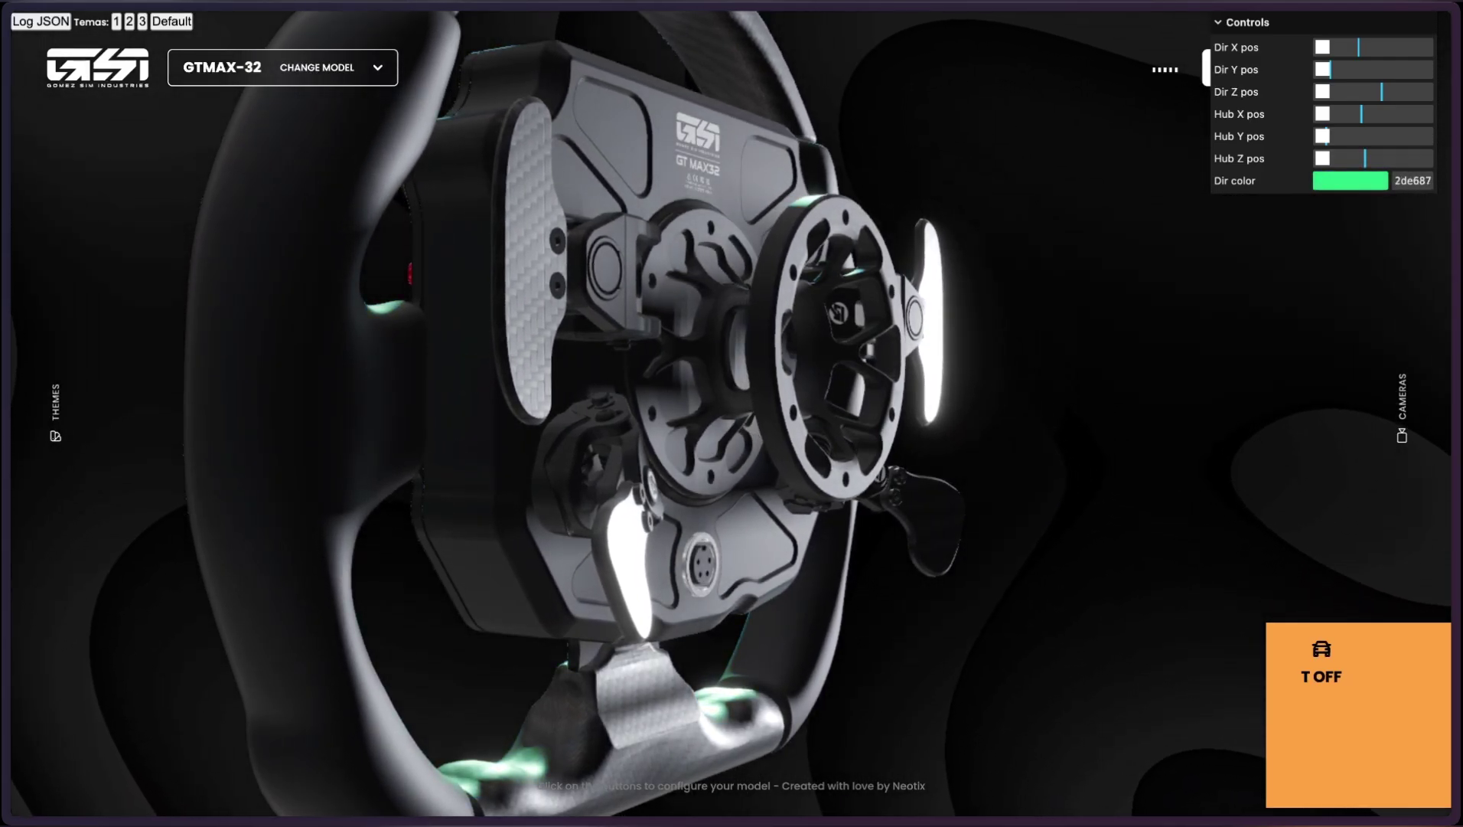
drag(976, 321, 1150, 310)
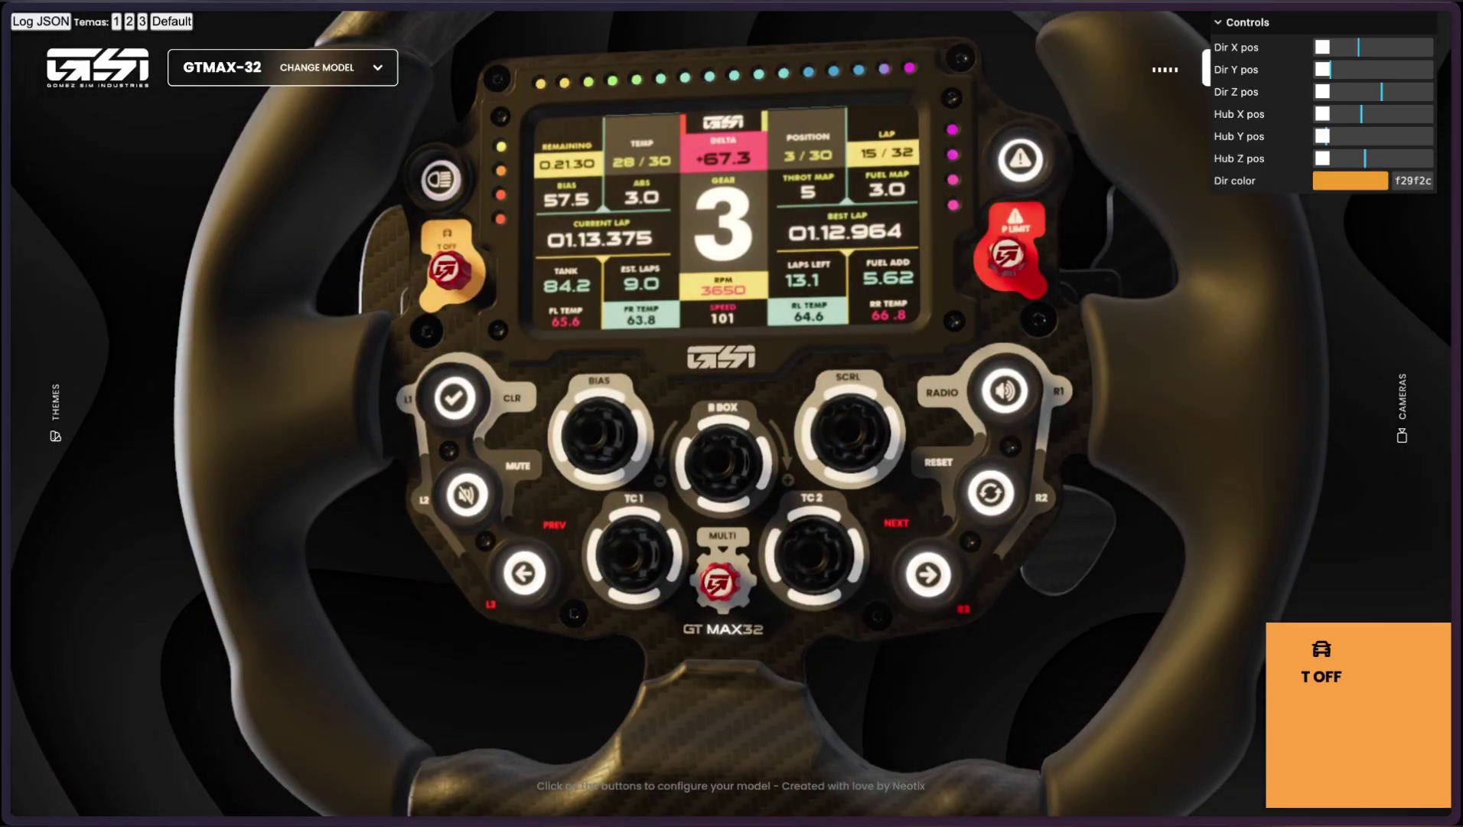
click(1293, 25)
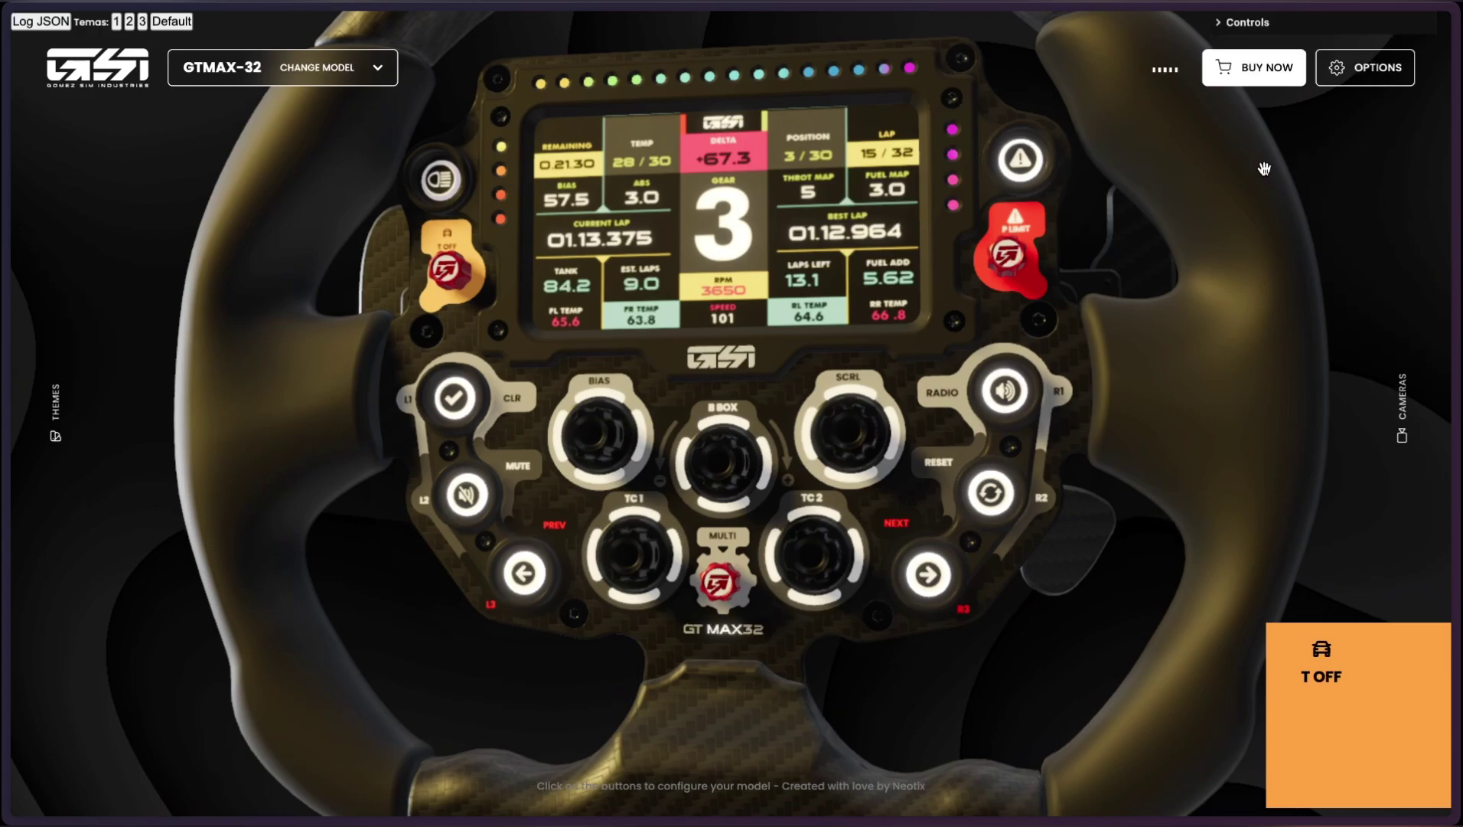
drag(1268, 294, 1213, 394)
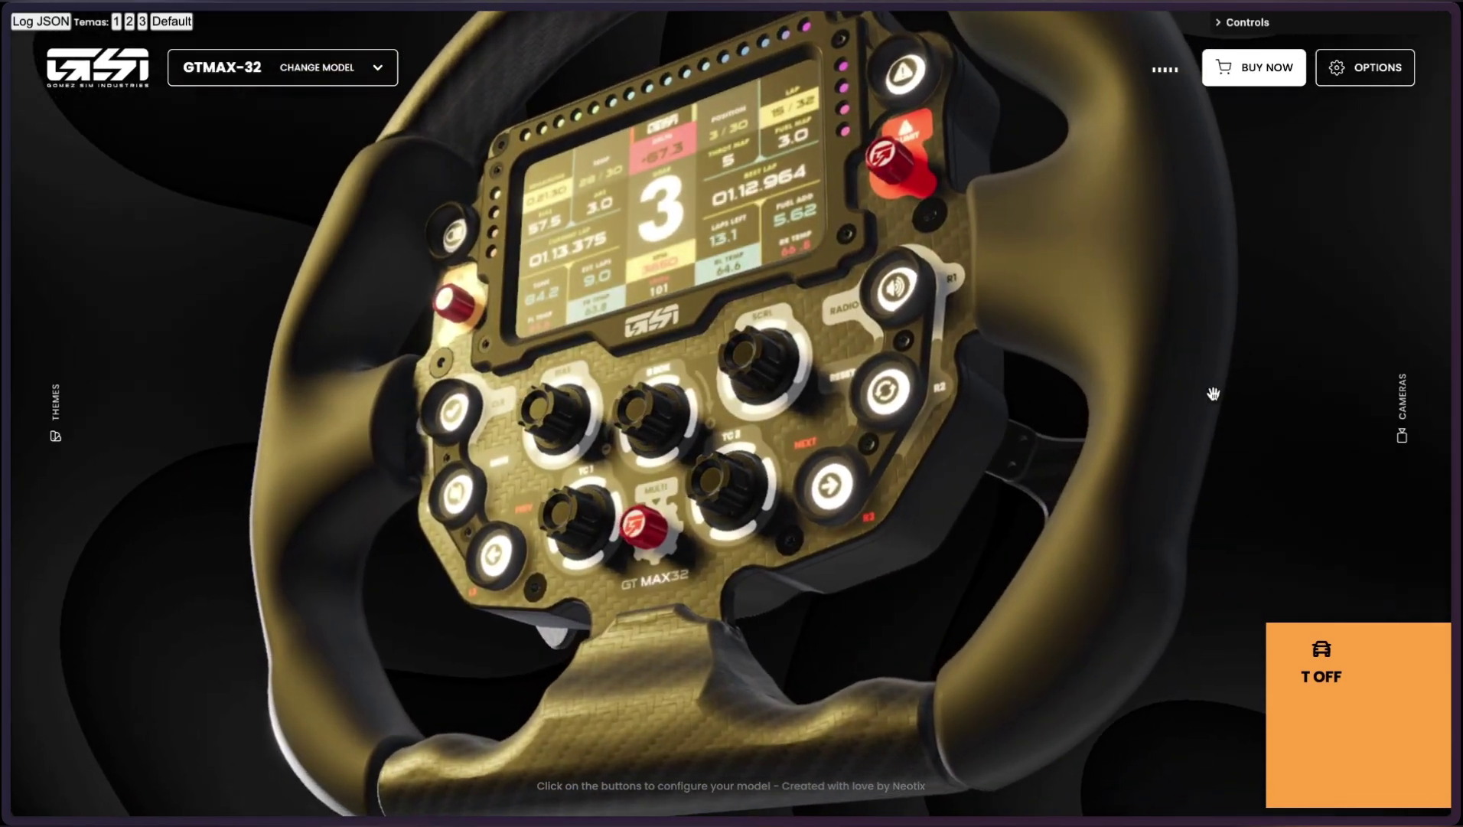
drag(1097, 399, 1141, 429)
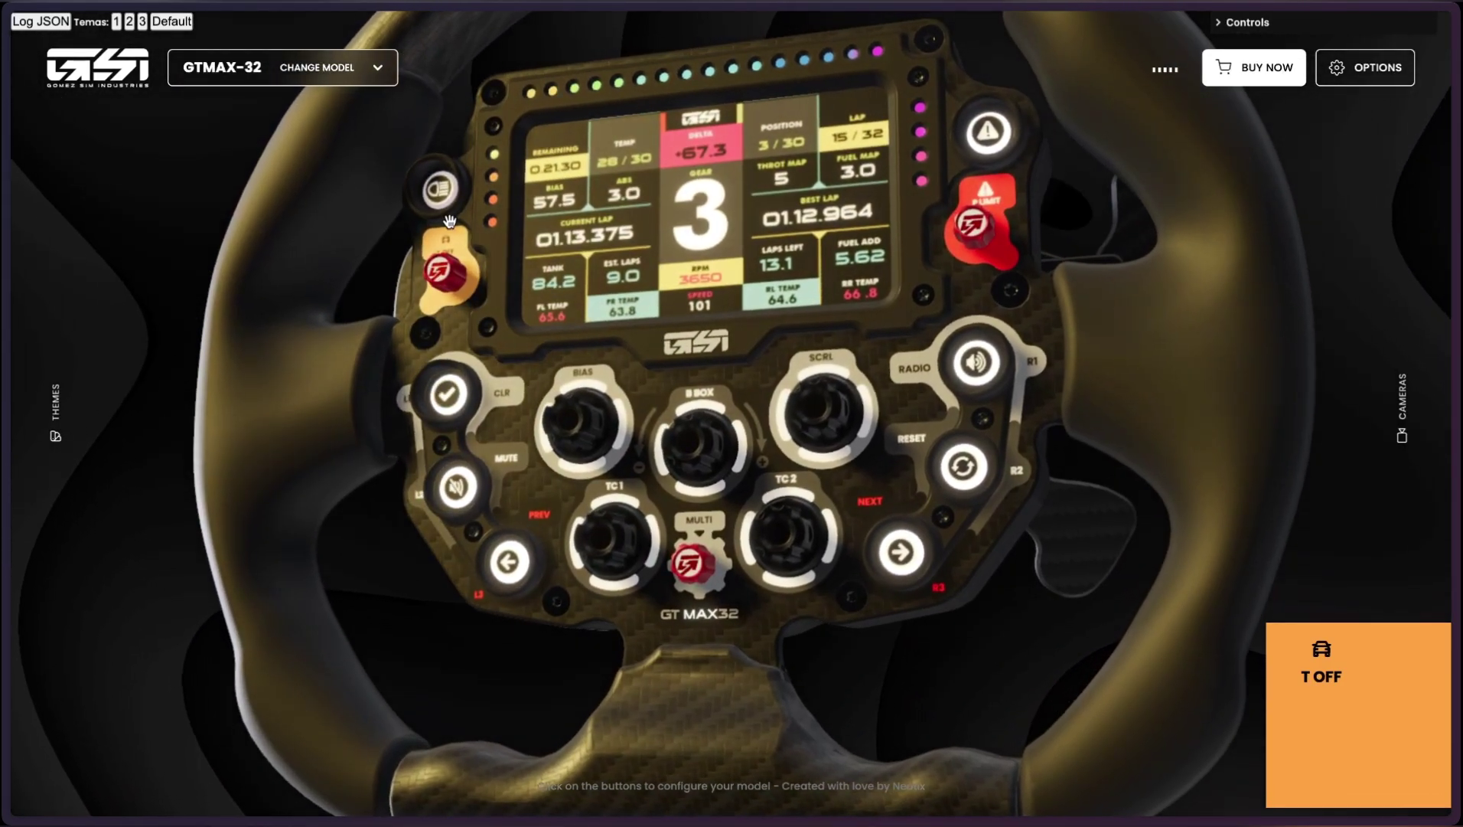